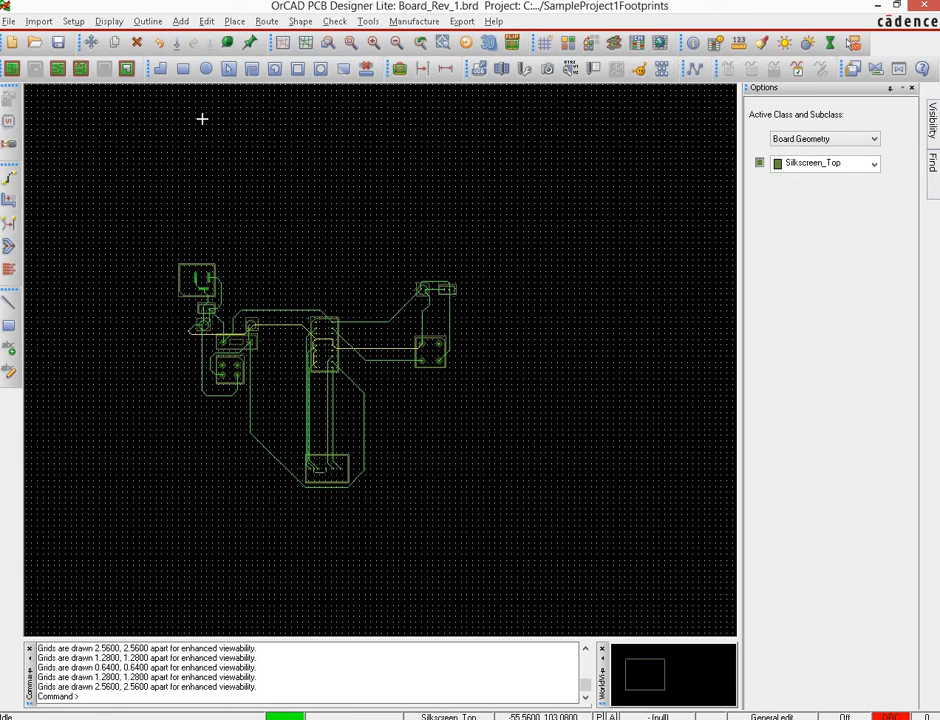
Start creating a board outline and set the board edge clearance to 0.2540 MM.
left_click(183, 24)
left_click(146, 23)
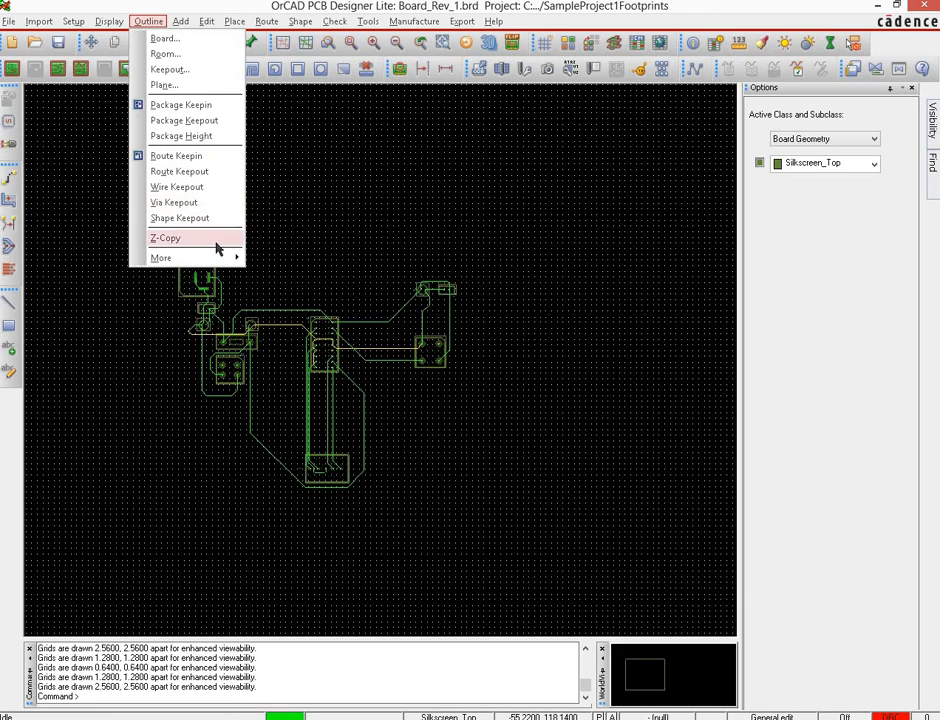
left_click(157, 39)
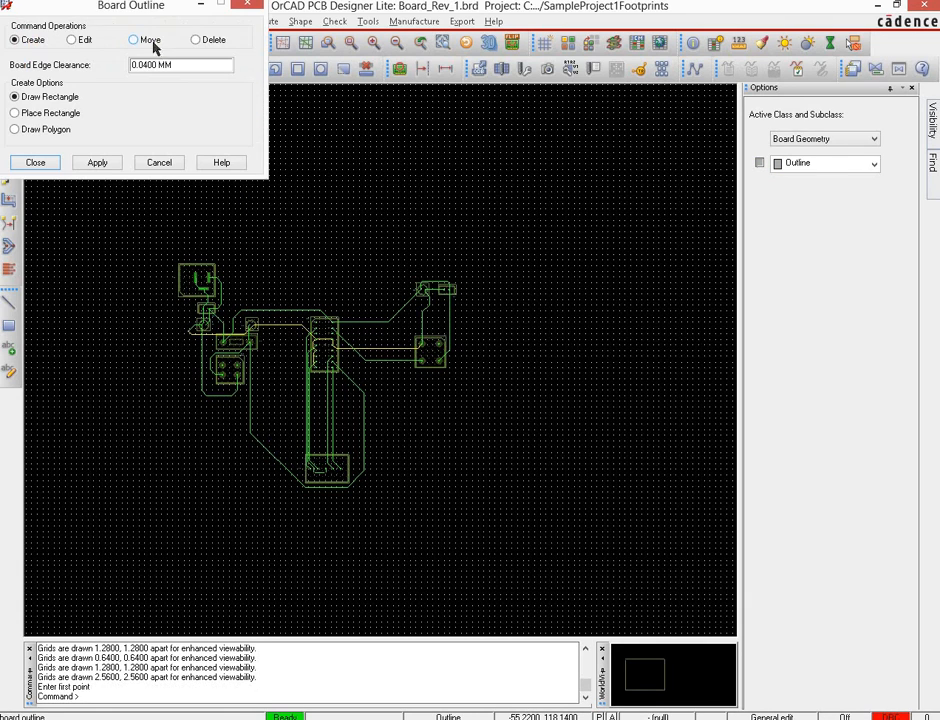
left_click_drag(95, 15, 703, 180)
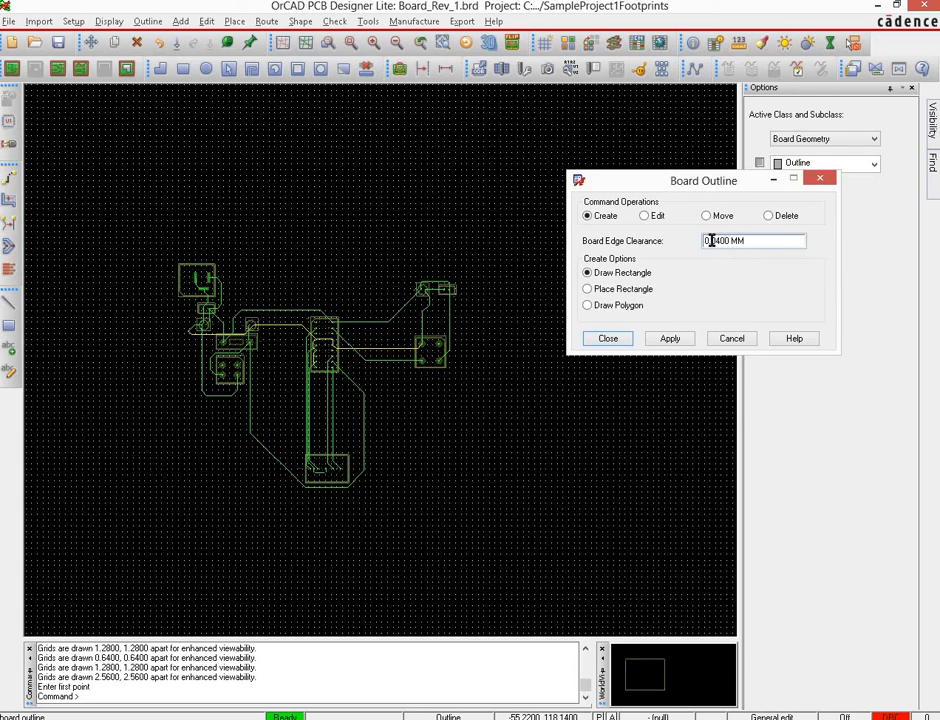
left_click_drag(711, 240, 716, 240)
type("254")
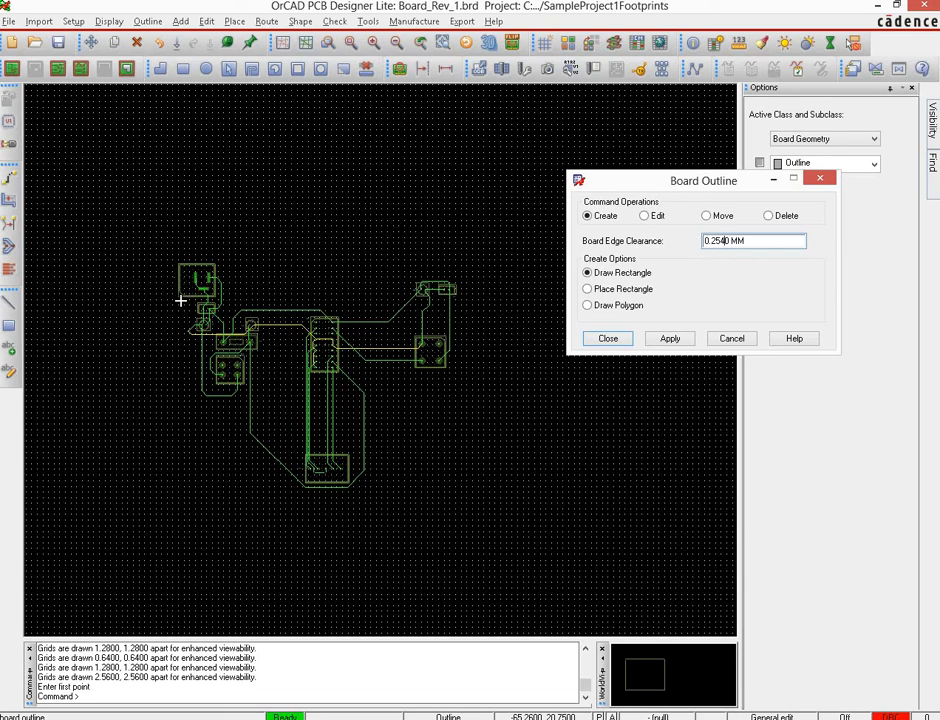
Draw a rectangular board outline about 143 by 127 mm around all components, from about (-66.26, 51.87) to (76.31, -74.63).
left_click(178, 231)
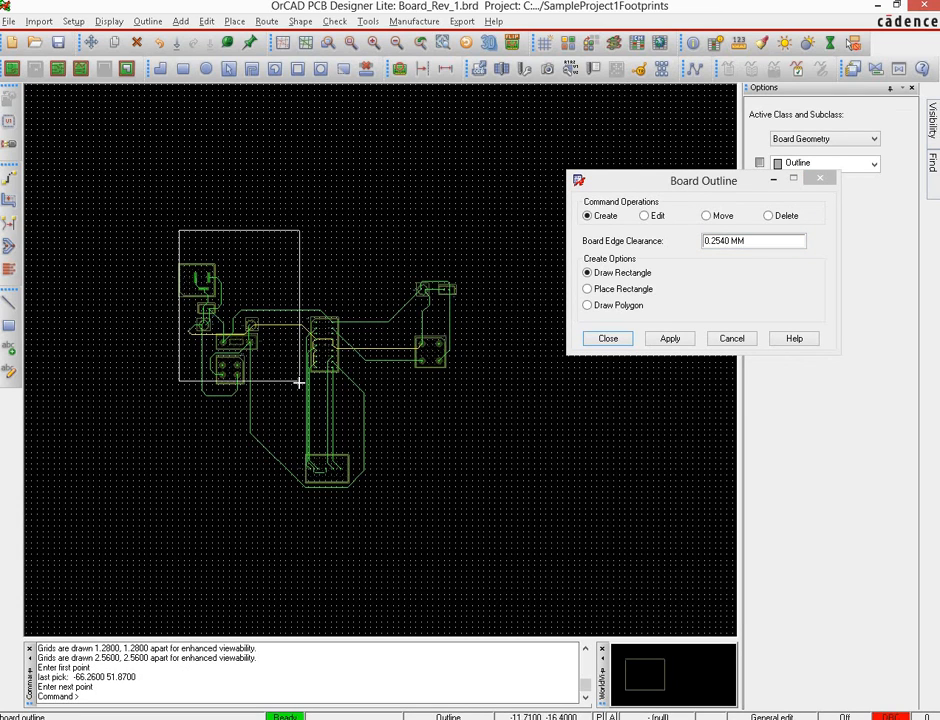
left_click(493, 511)
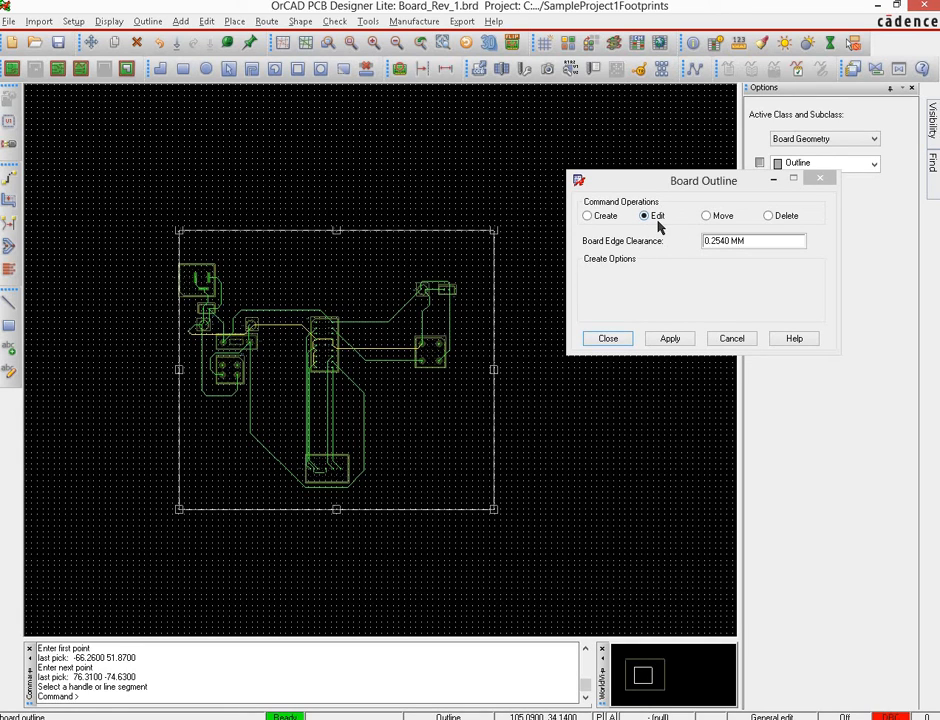
left_click(682, 342)
left_click(230, 97)
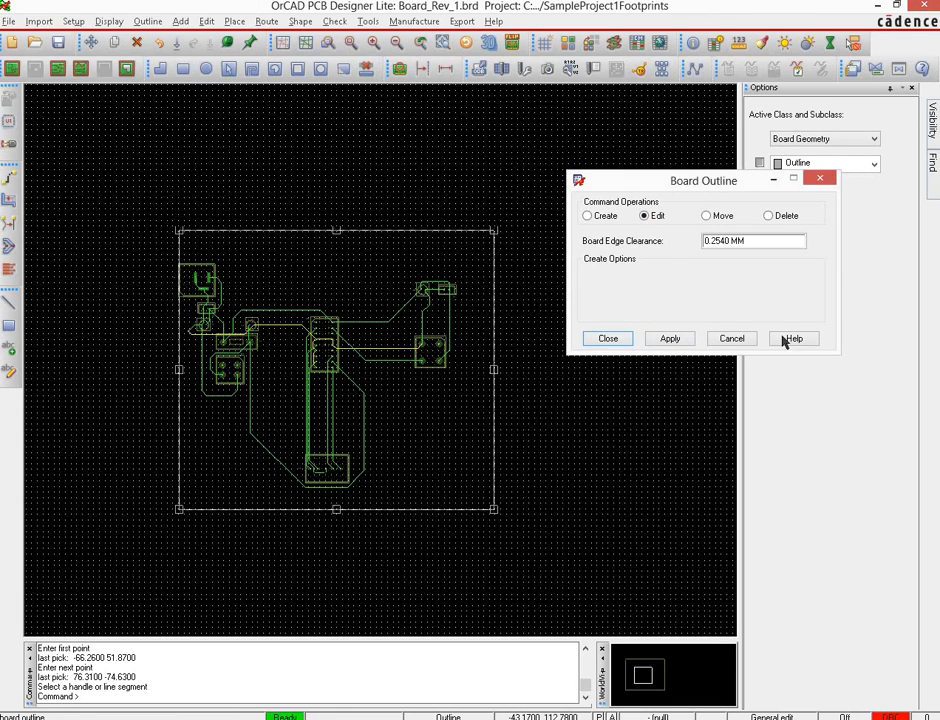
left_click(608, 339)
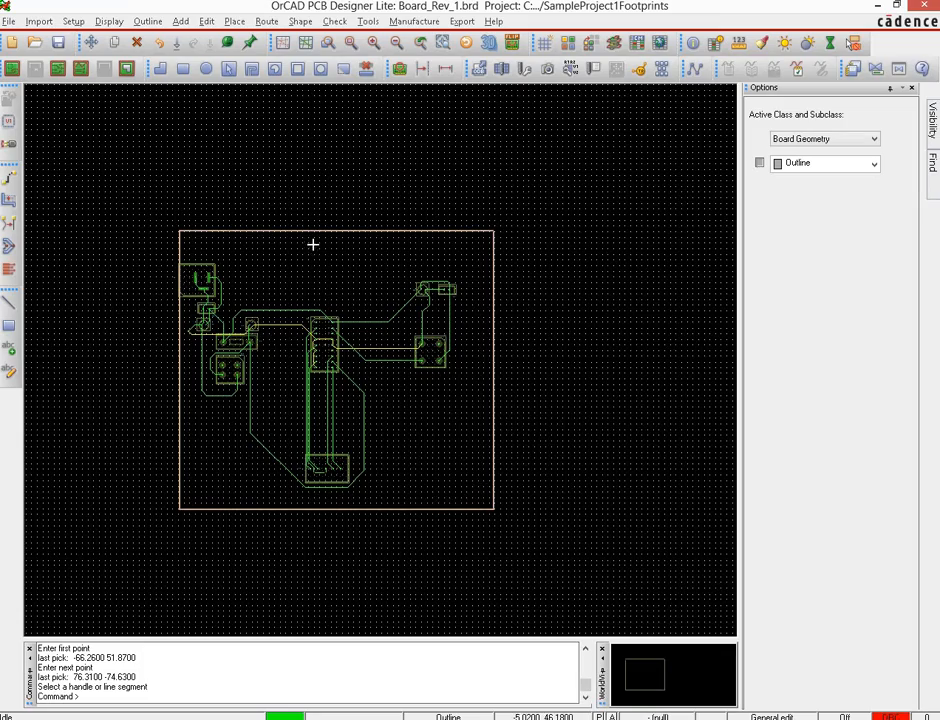
Examine the keepin lines along the board outline and the connector overlapping the board's left edge.
scroll(316, 232, "up", 2)
scroll(316, 232, "up", 5)
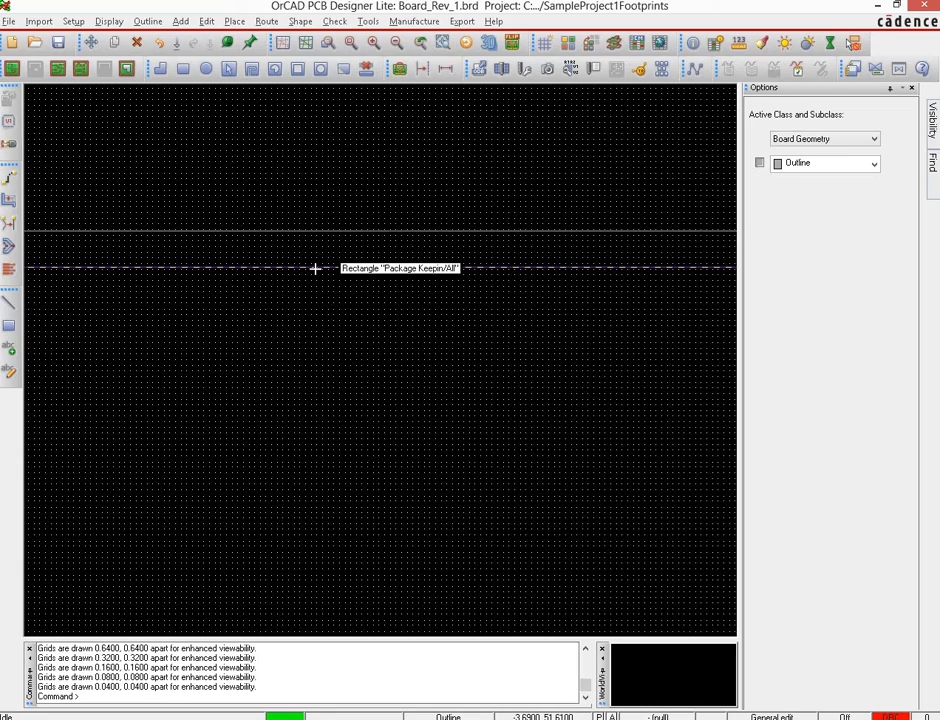
scroll(316, 268, "down", 5)
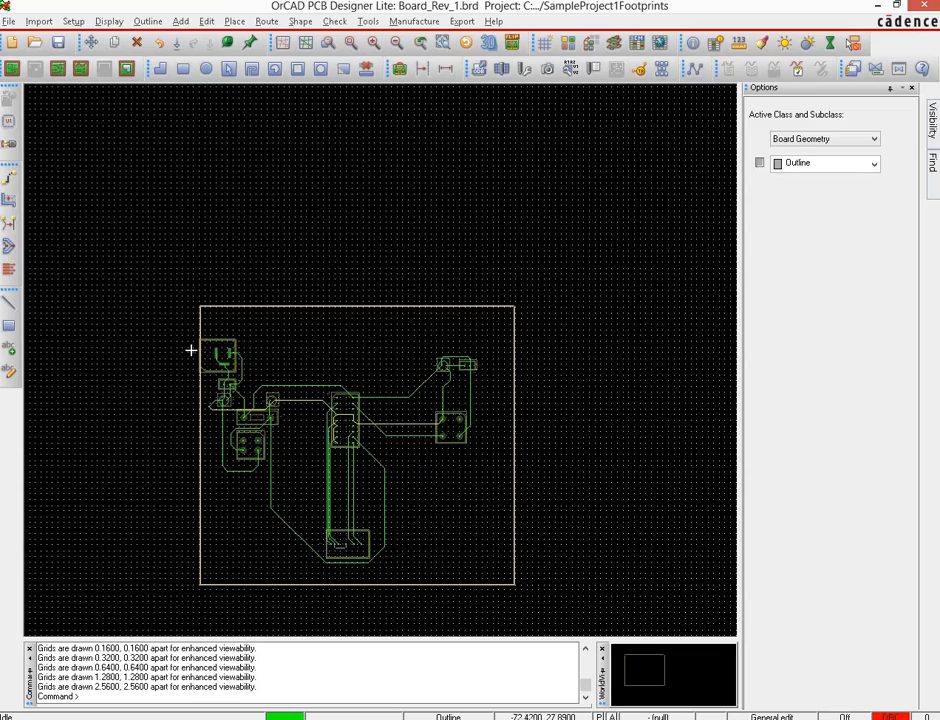
scroll(252, 348, "up", 4)
scroll(262, 292, "up", 2)
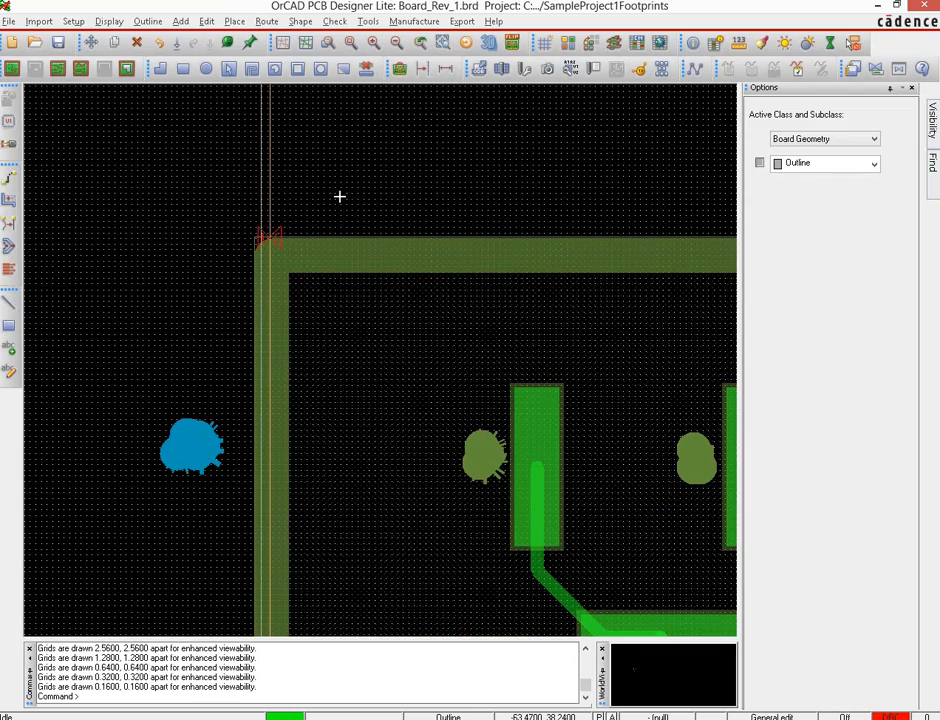
left_click(263, 253)
scroll(458, 186, "down", 3)
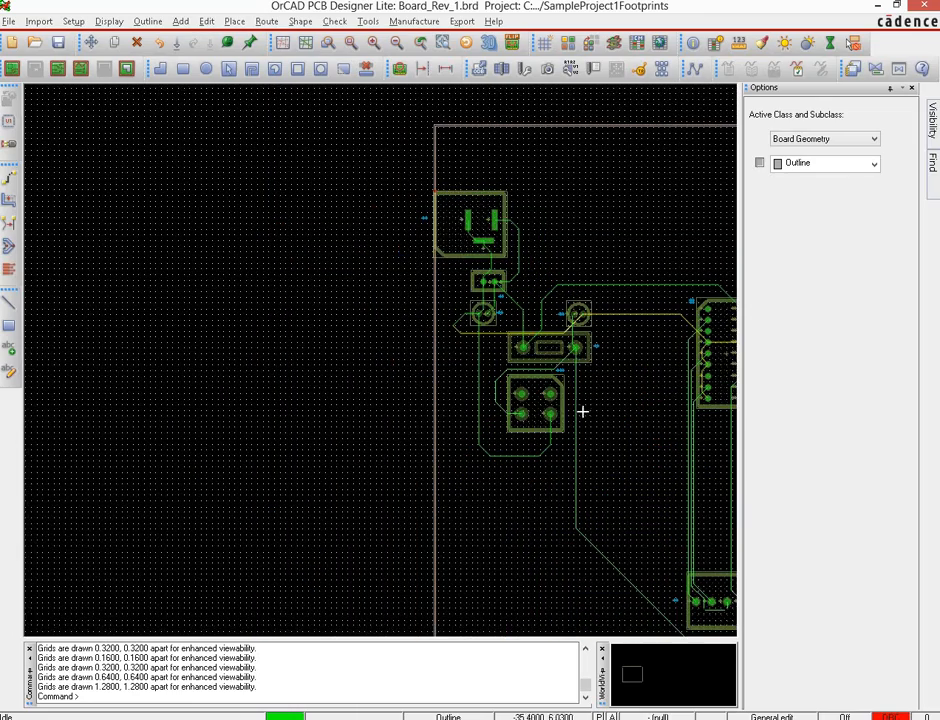
key("Right")
key("Right")
key("Right")
key("Right")
key("Right")
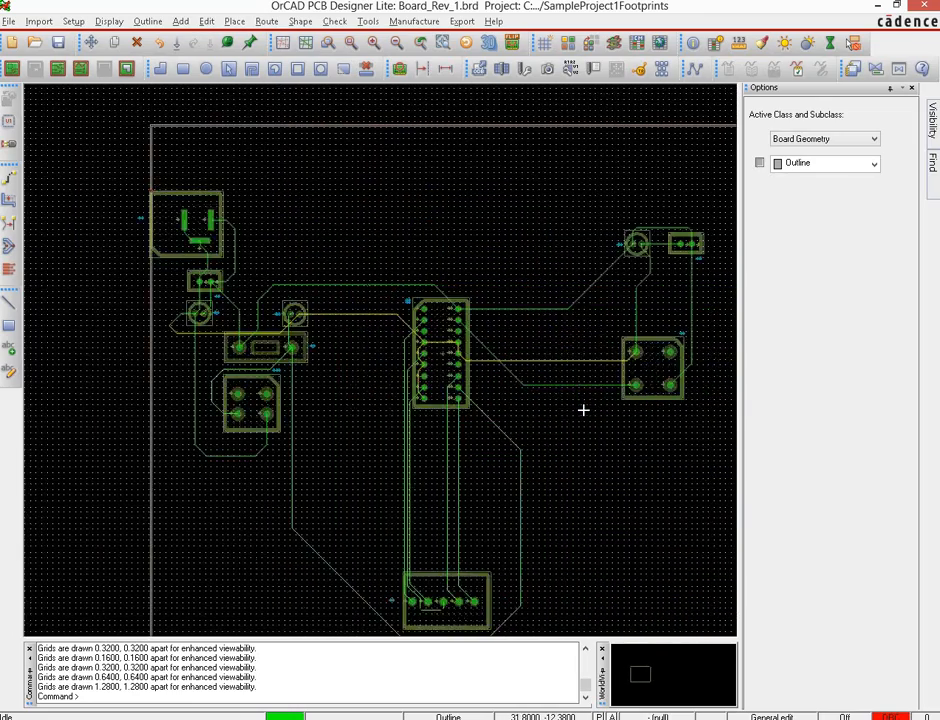
scroll(491, 403, "down", 1)
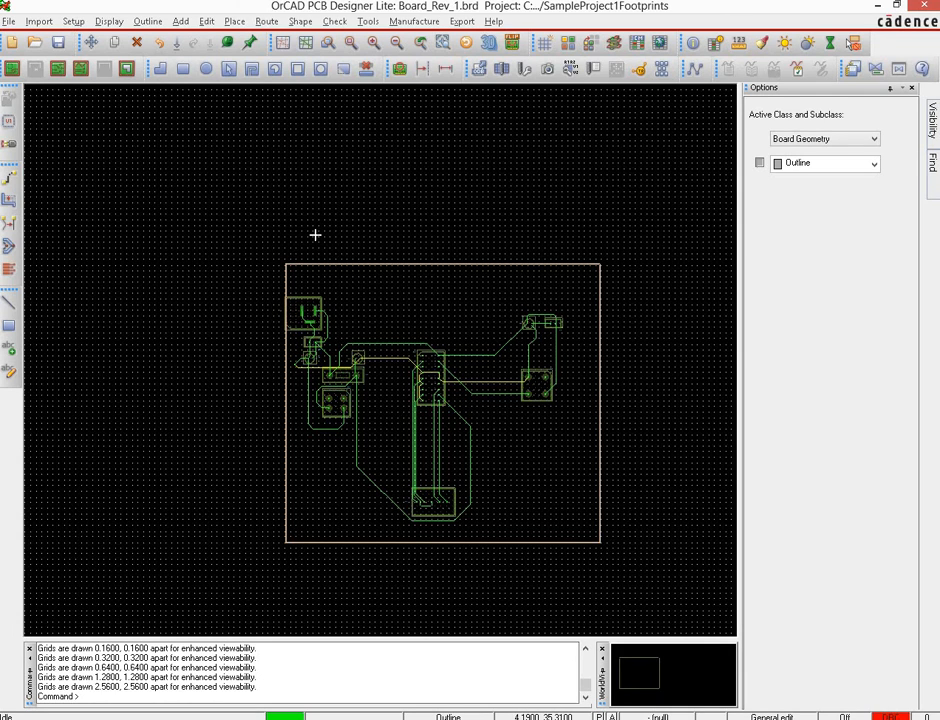
Start manual placement with library definitions enabled and list the available mechanical symbols.
left_click(231, 22)
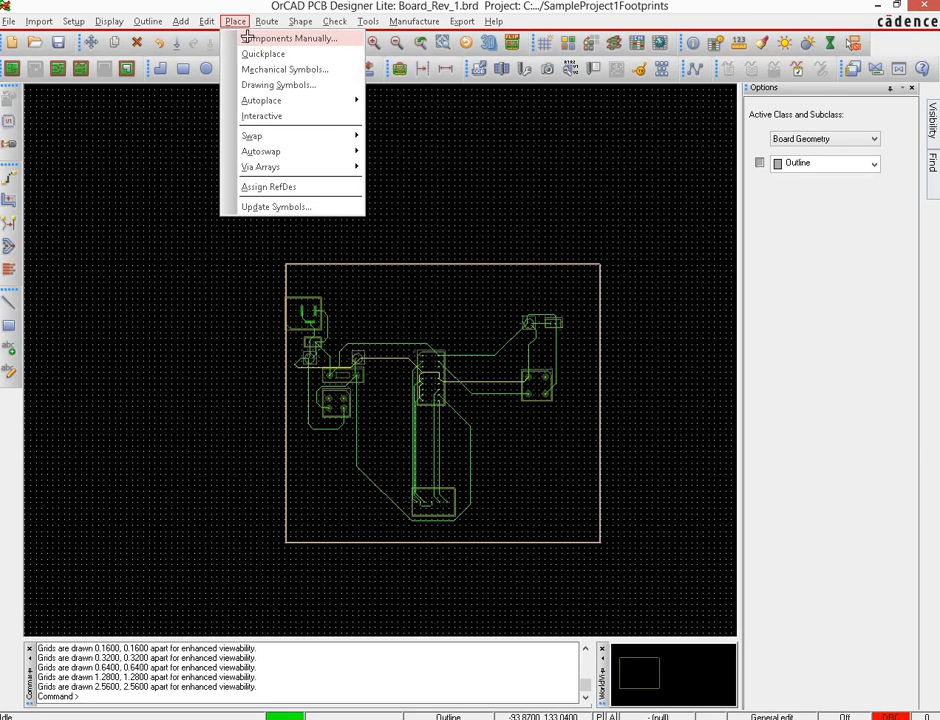
left_click(248, 40)
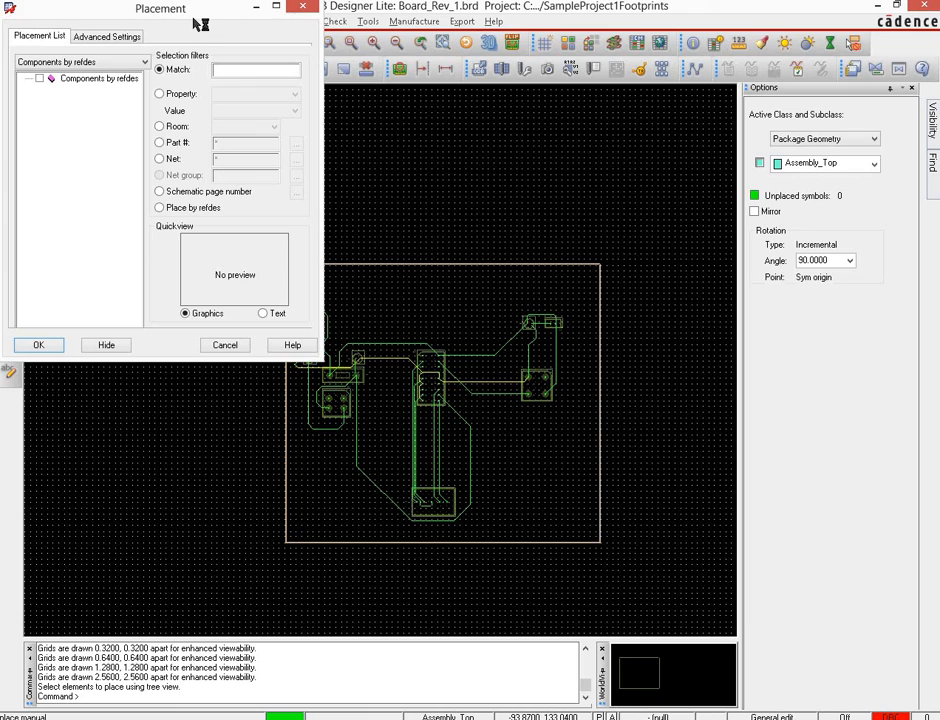
left_click(120, 63)
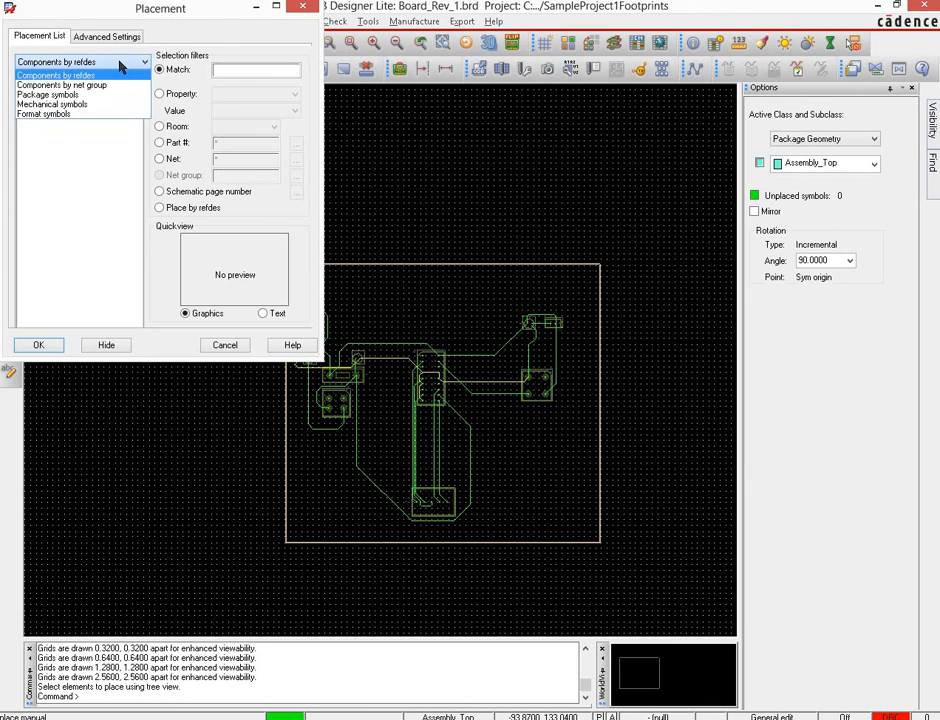
left_click(86, 104)
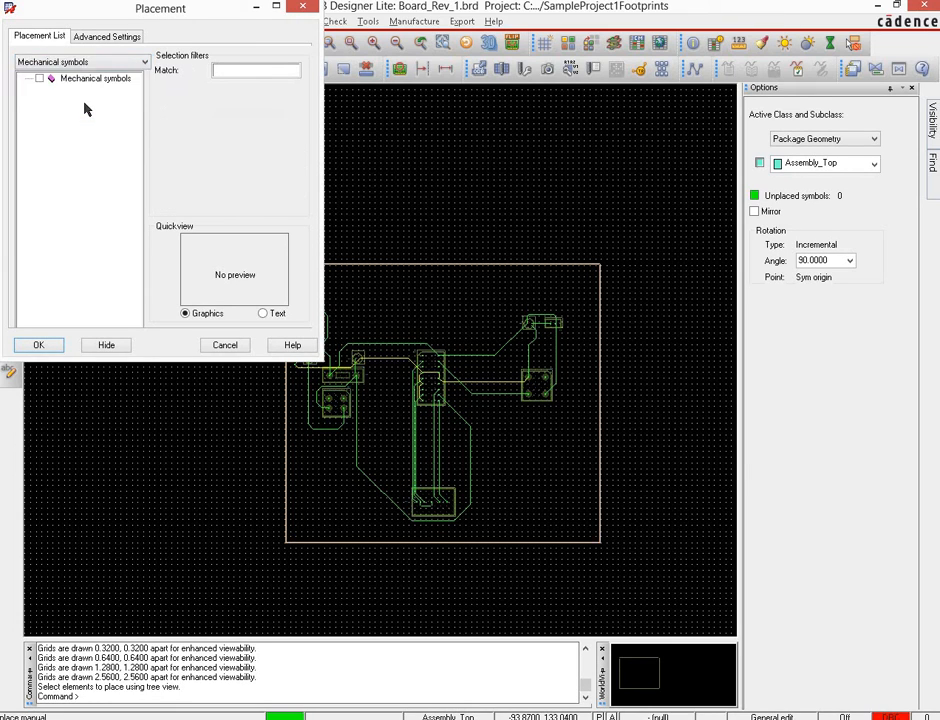
left_click(103, 40)
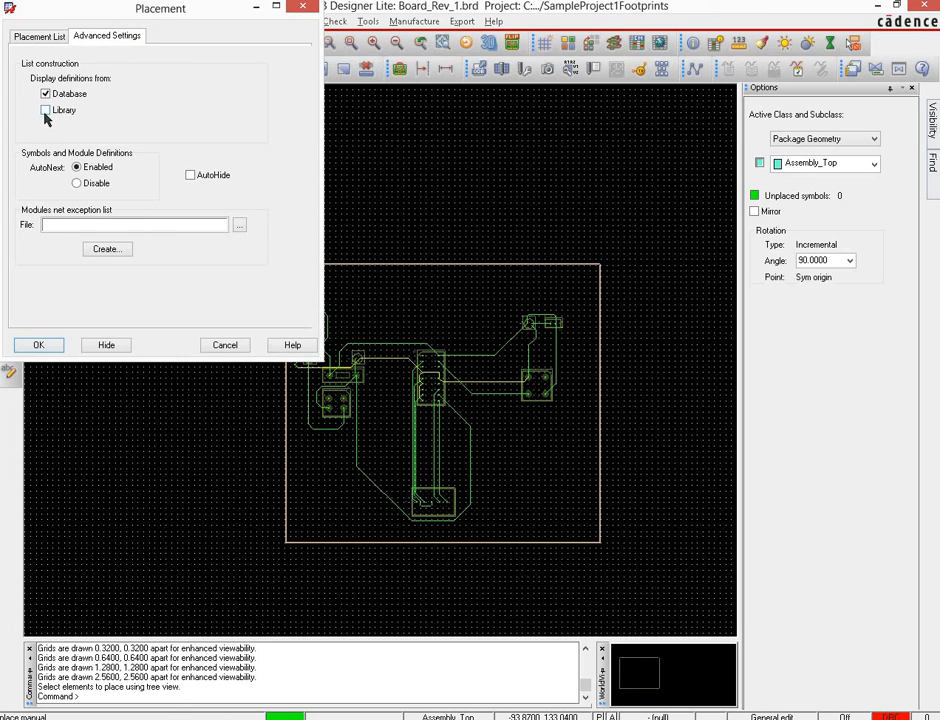
left_click(40, 37)
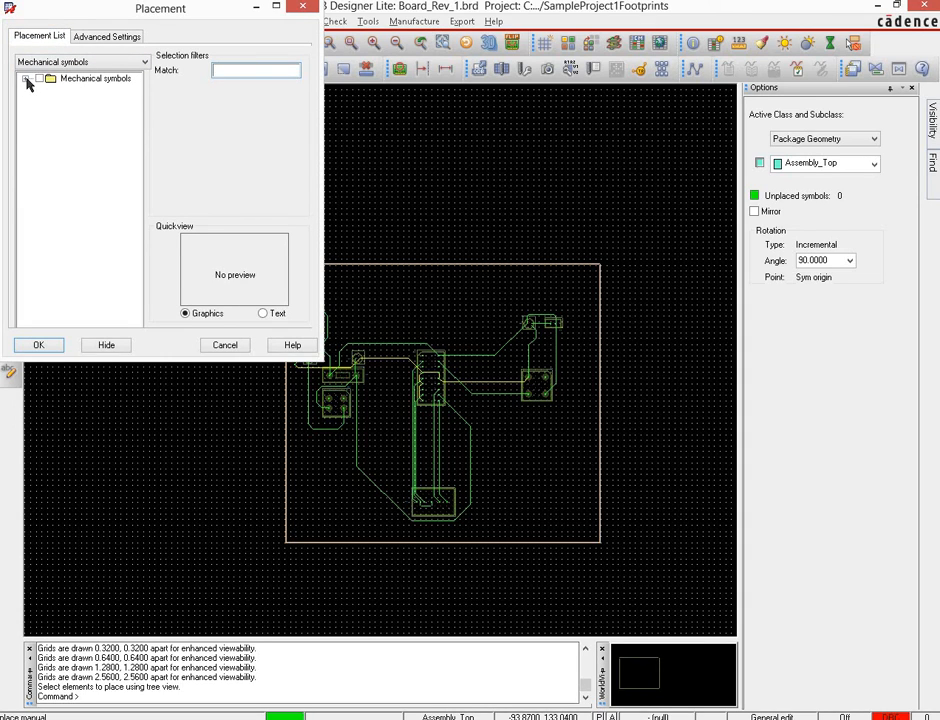
left_click(26, 79)
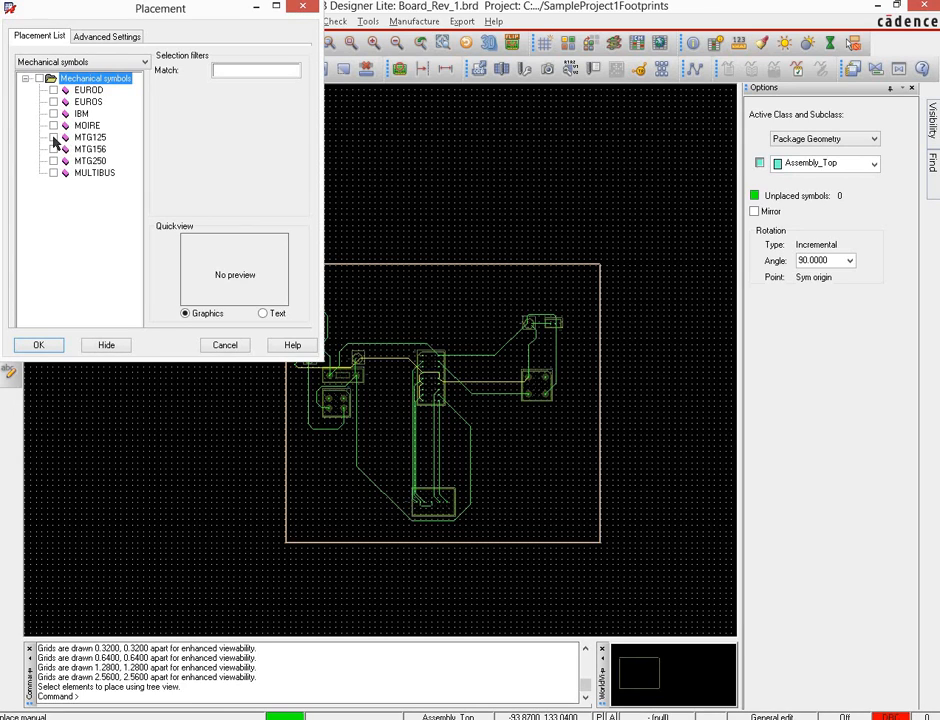
Place an MTG125 mounting hole in the board's upper-right corner, just inside the keepin lines, at about (73.52, 49.08).
left_click(54, 137)
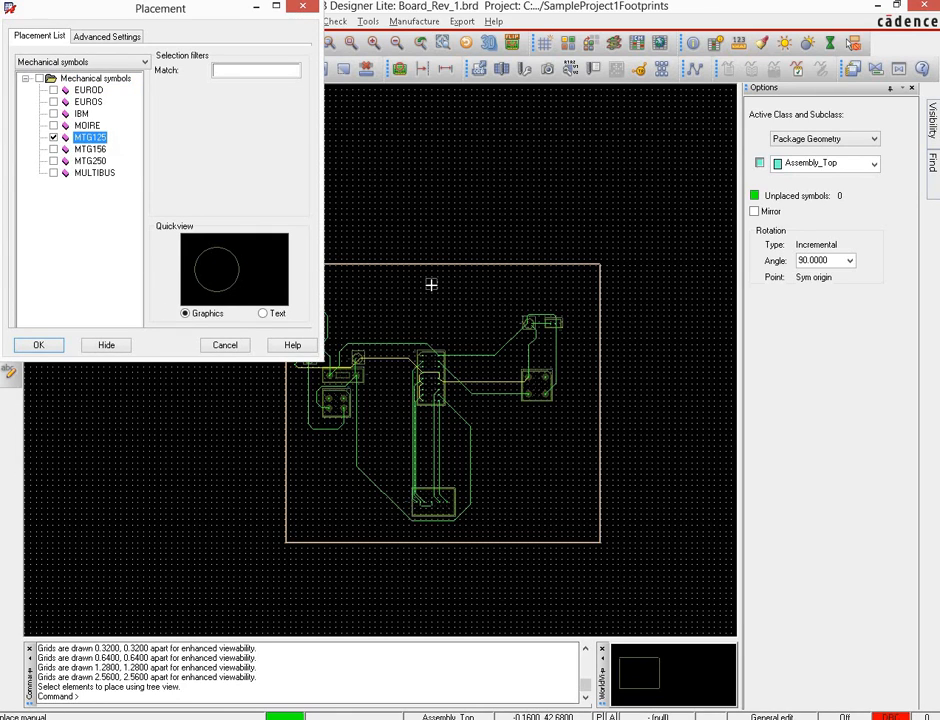
left_click(587, 276)
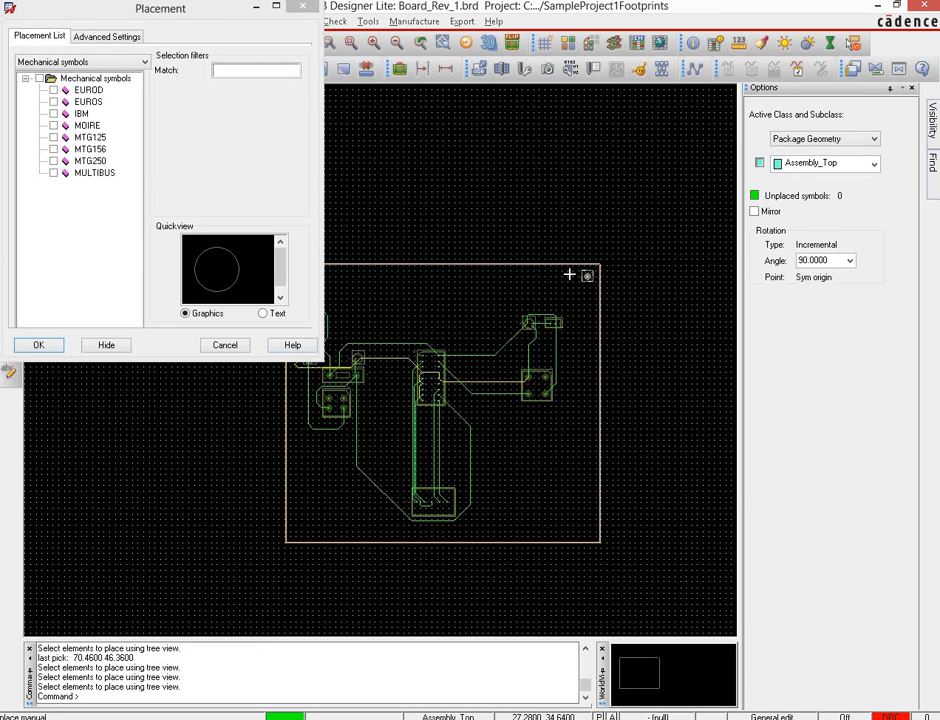
left_click(587, 274)
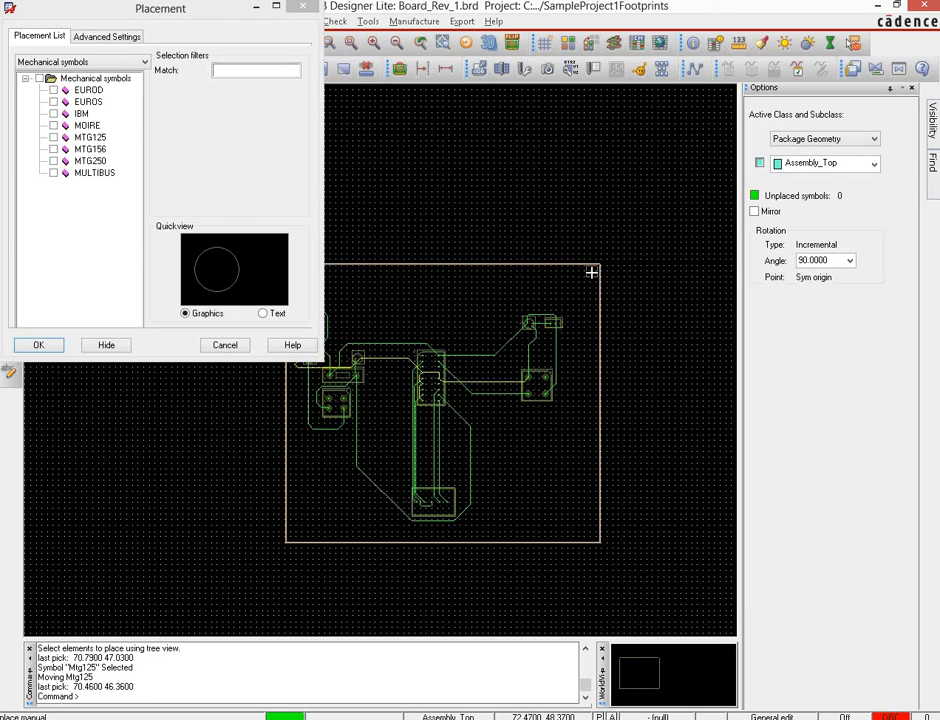
scroll(592, 272, "up", 3)
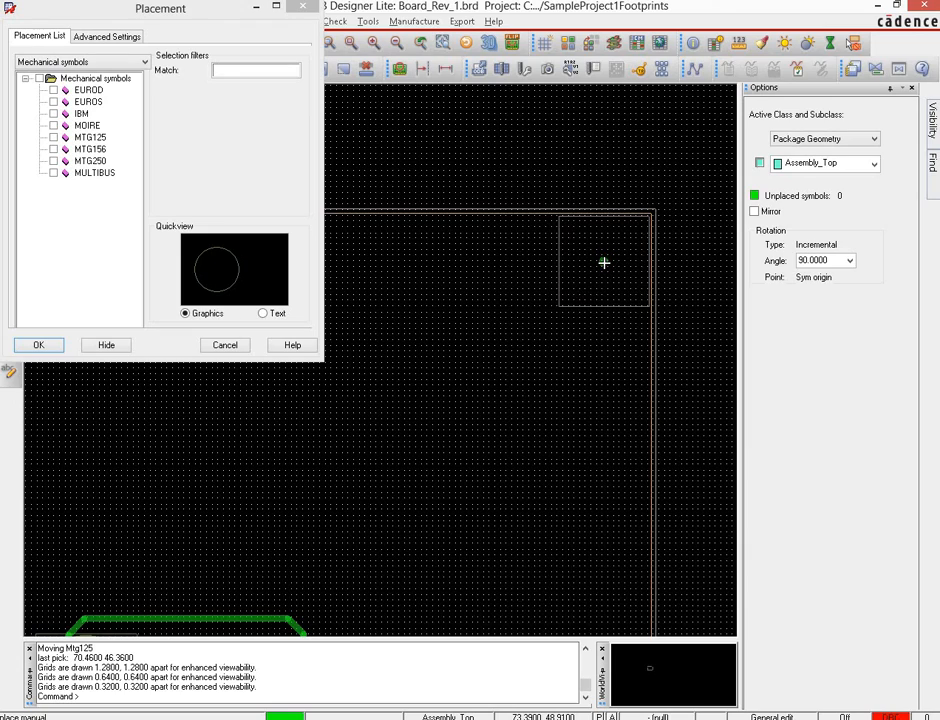
scroll(602, 265, "up", 1)
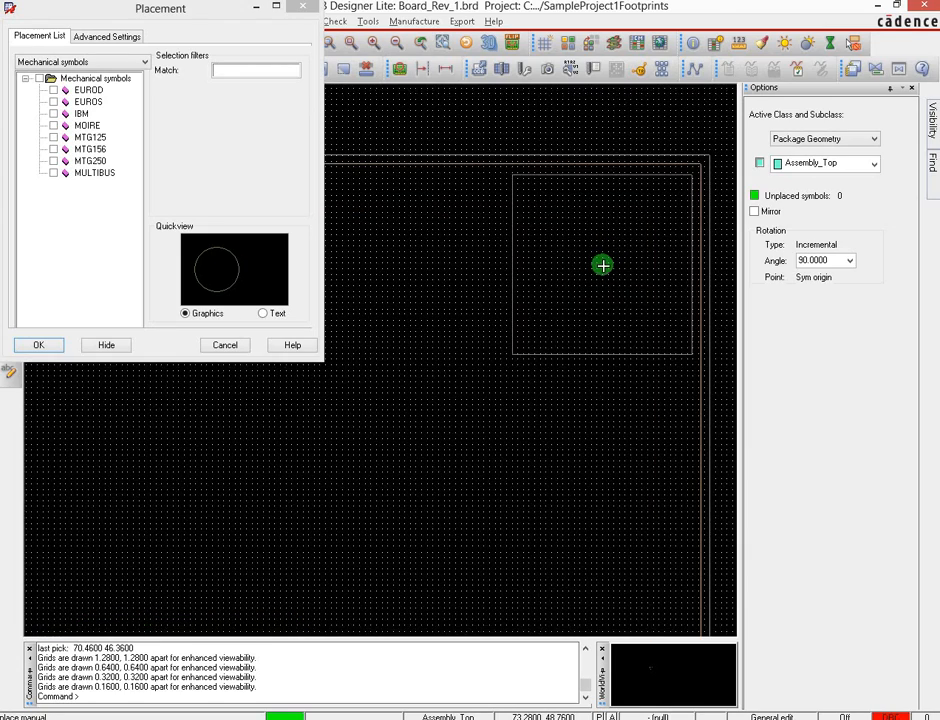
scroll(603, 280, "up", 1)
scroll(583, 290, "down", 1)
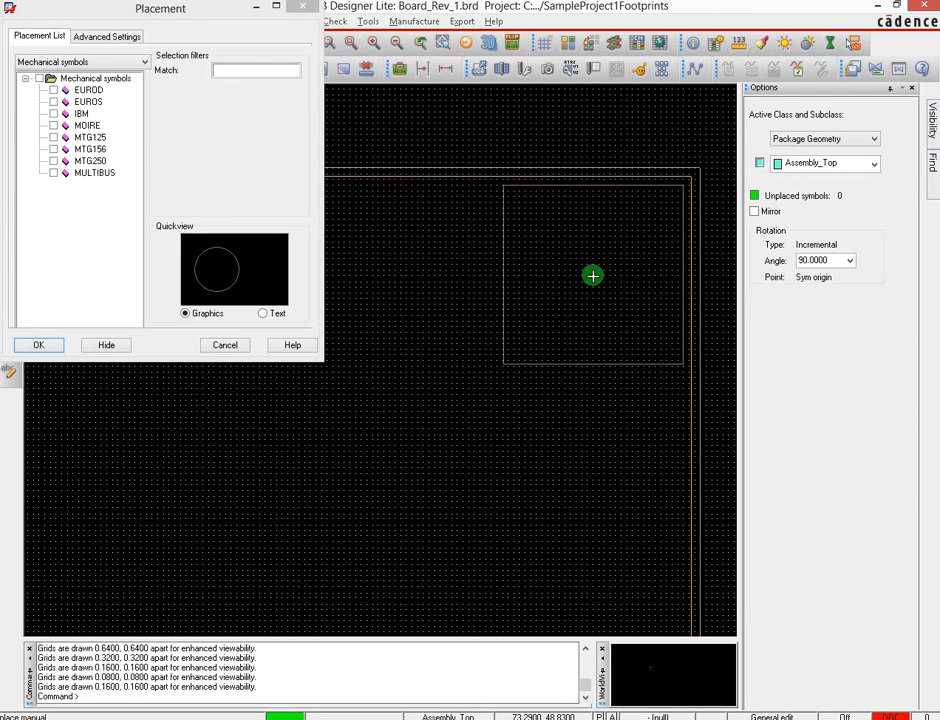
scroll(593, 275, "up", 1)
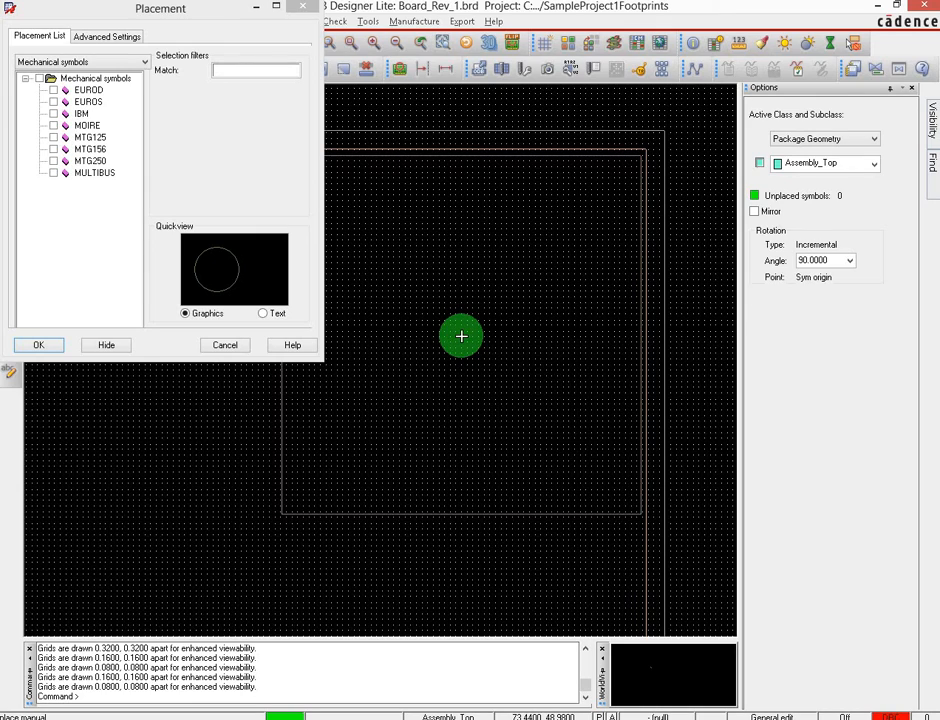
scroll(461, 336, "up", 1)
scroll(461, 336, "down", 2)
scroll(461, 336, "down", 1)
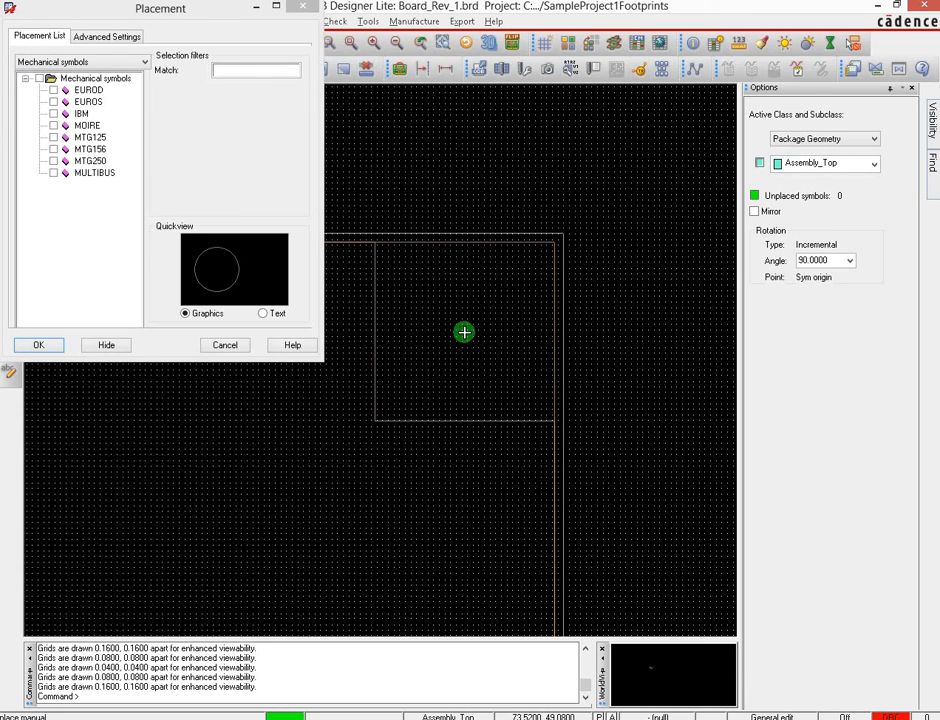
left_click(464, 332)
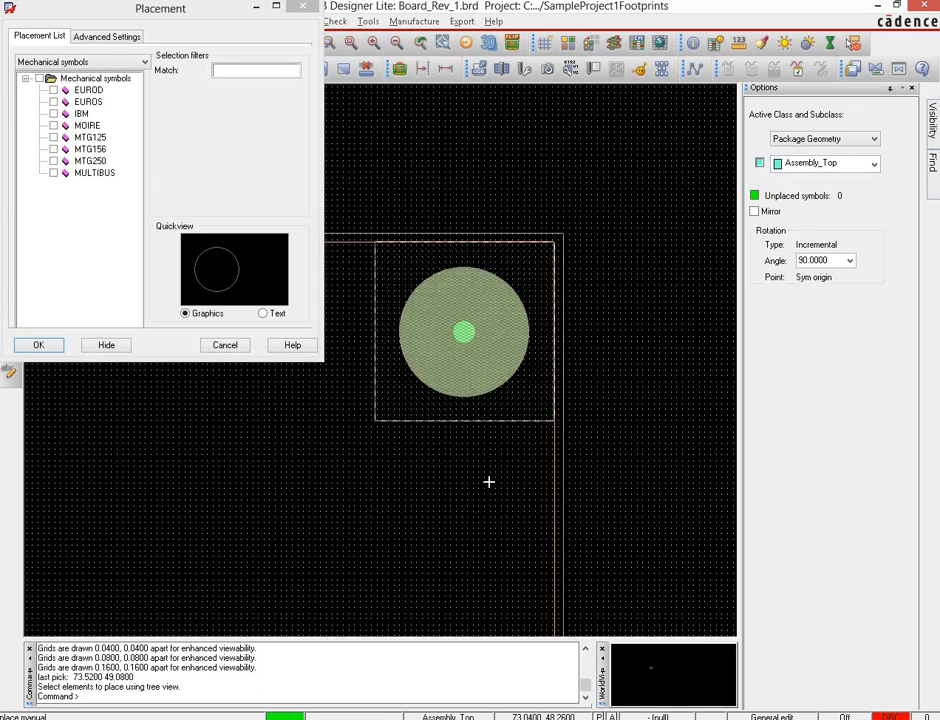
Place a second MTG125 mounting hole just outside the board's right edge near the upper-right corner, at about (78.25, 46.84).
left_click(54, 138)
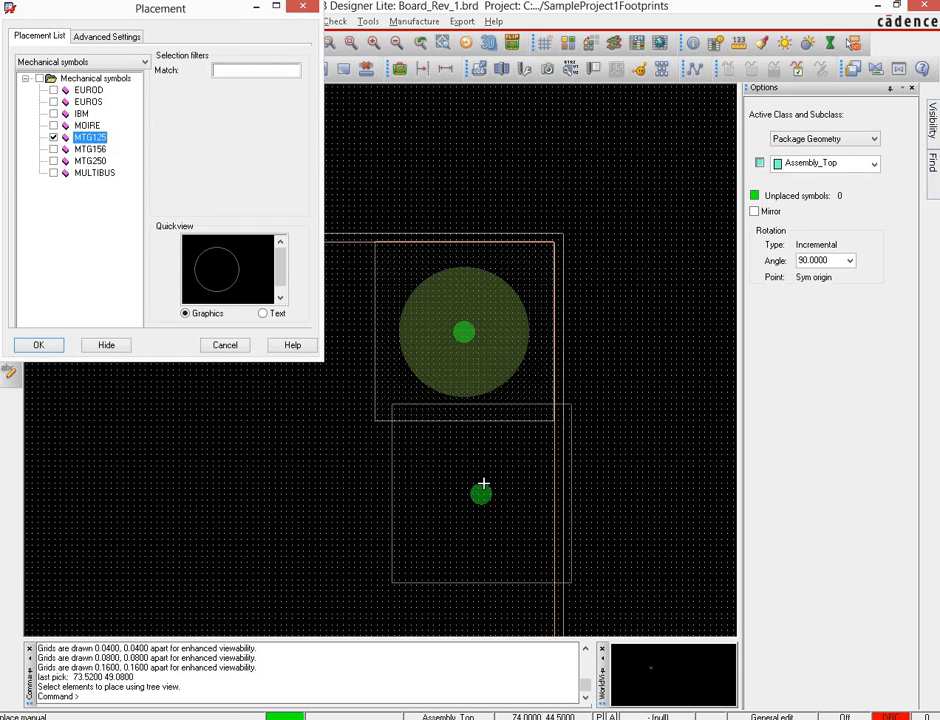
key("Down")
key("Down")
key("Down")
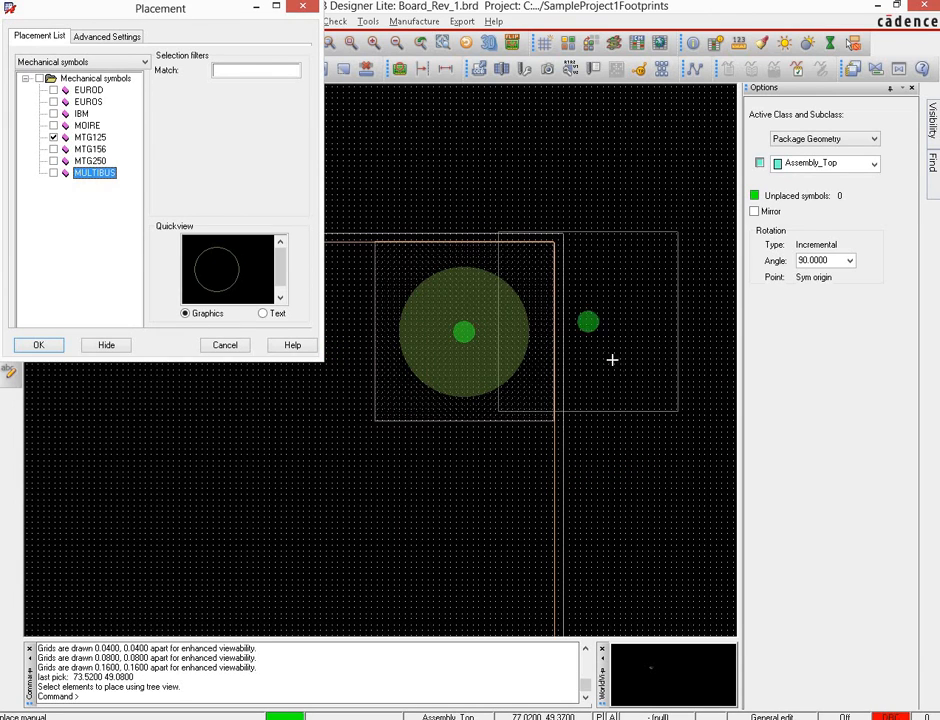
left_click(632, 411)
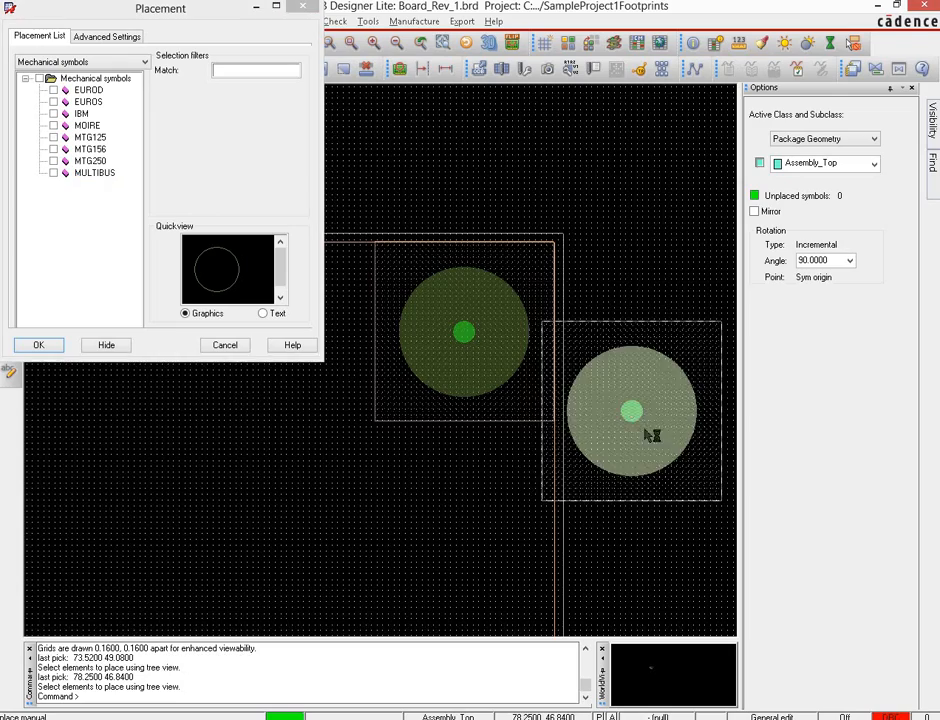
Move the MTG125 hole outside the right edge into the board's lower-right corner, just inside the keepin lines, at about (73.52, -71.85).
key("Down")
key("Down")
key("Down")
key("Down")
key("Down")
key("Down")
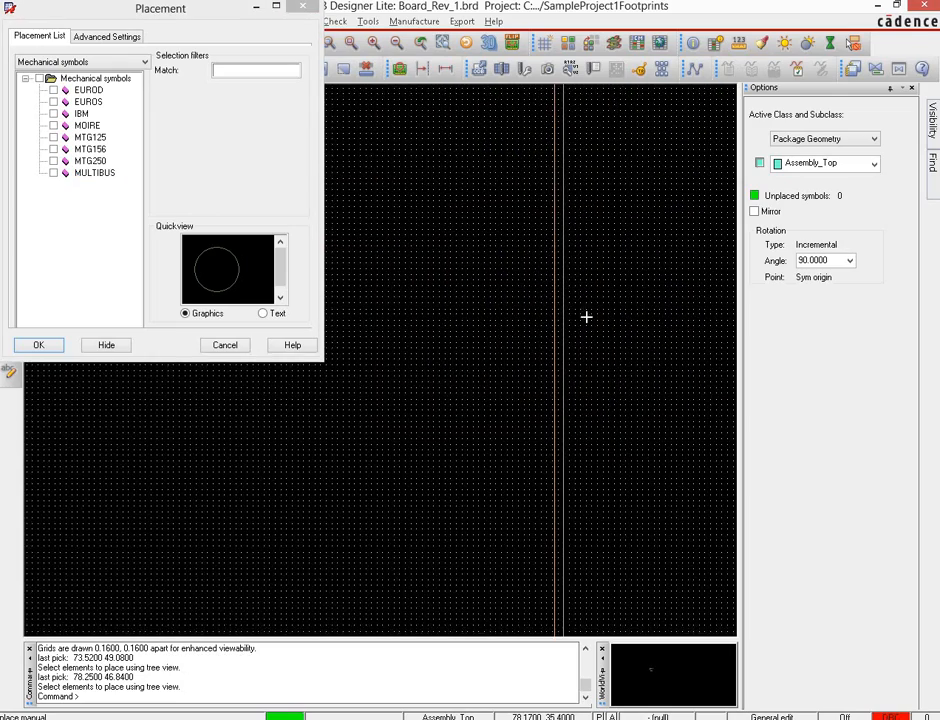
scroll(588, 315, "down", 2)
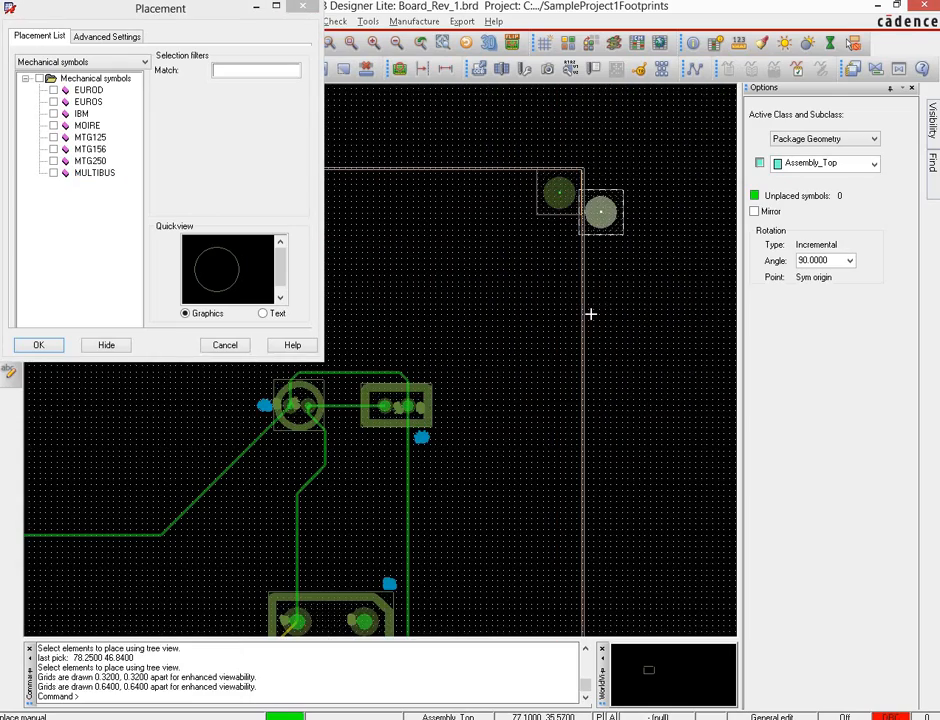
left_click(600, 211)
scroll(594, 520, "down", 2)
scroll(348, 462, "down", 1)
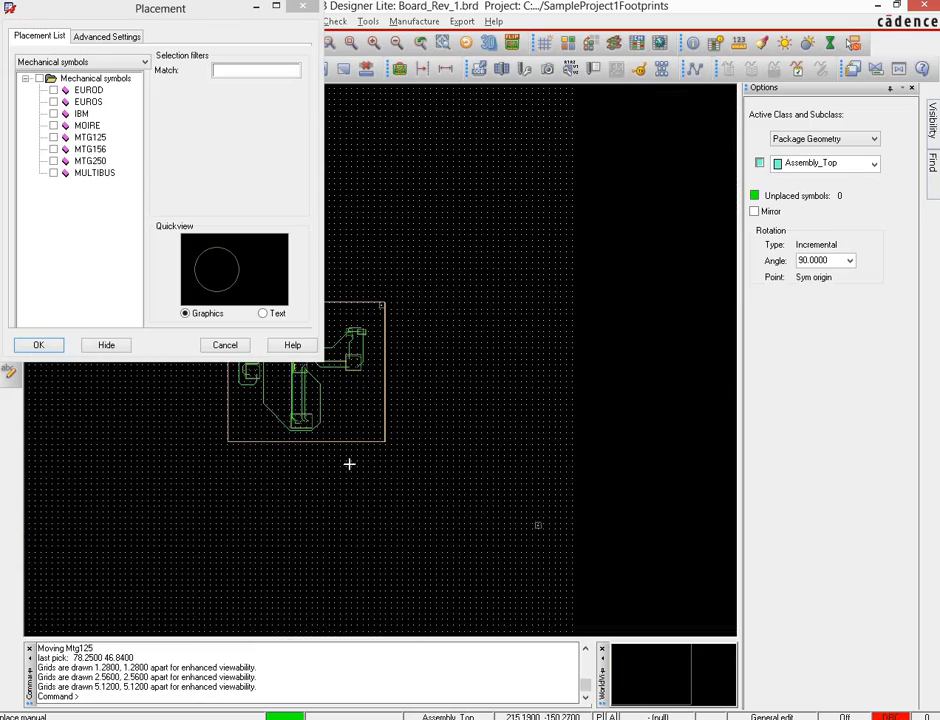
scroll(388, 443, "up", 1)
scroll(388, 443, "up", 4)
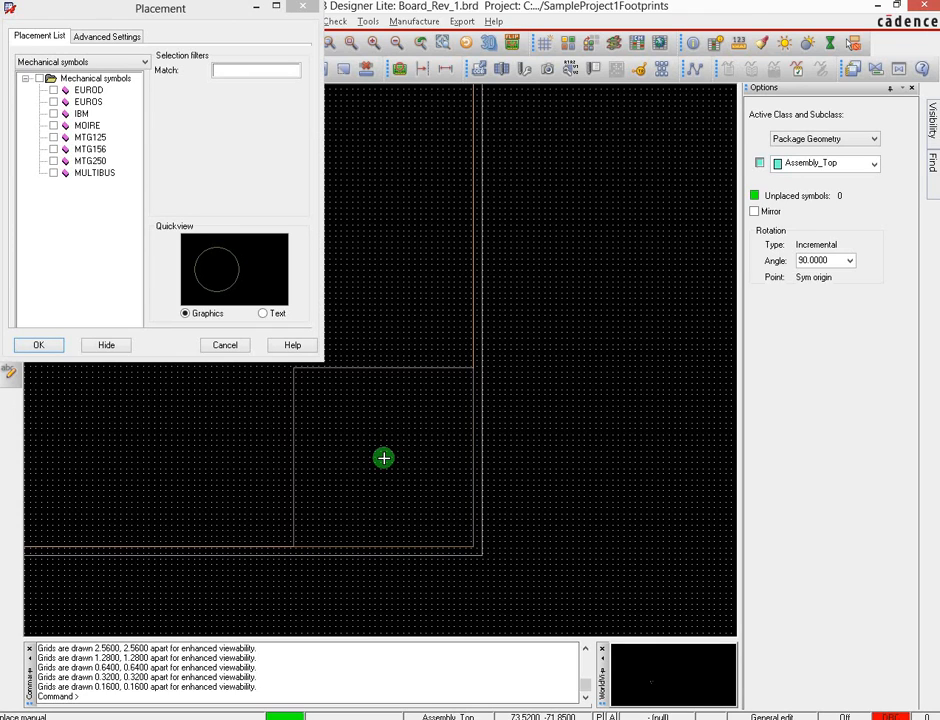
left_click(383, 457)
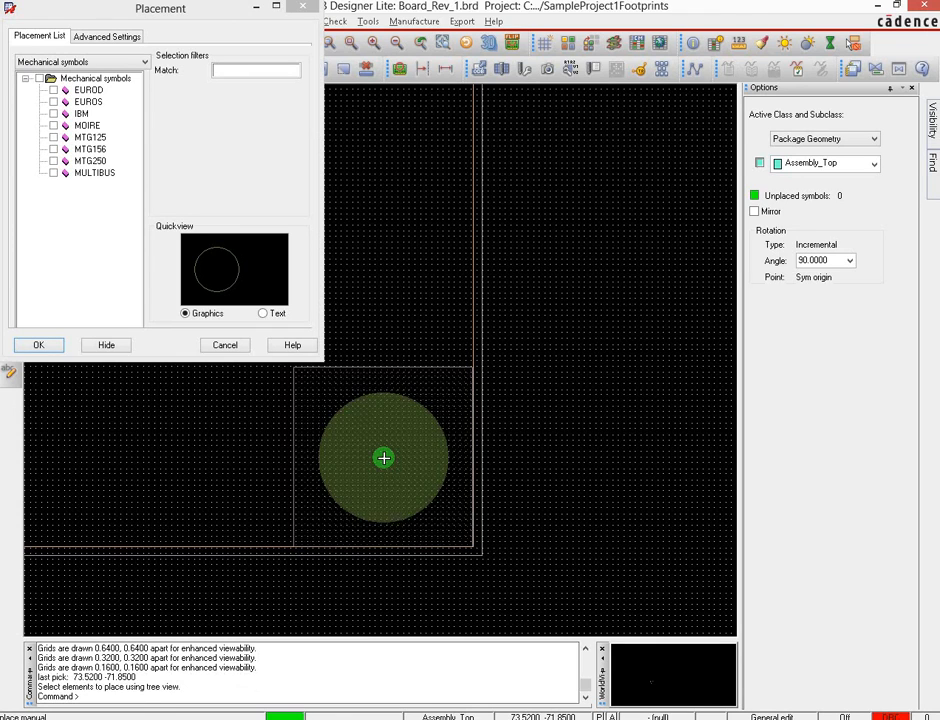
Place a third MTG125 mounting hole and move it into the board's lower-left corner, inside the keepin lines, at about (-63.48, -71.83).
left_click(53, 149)
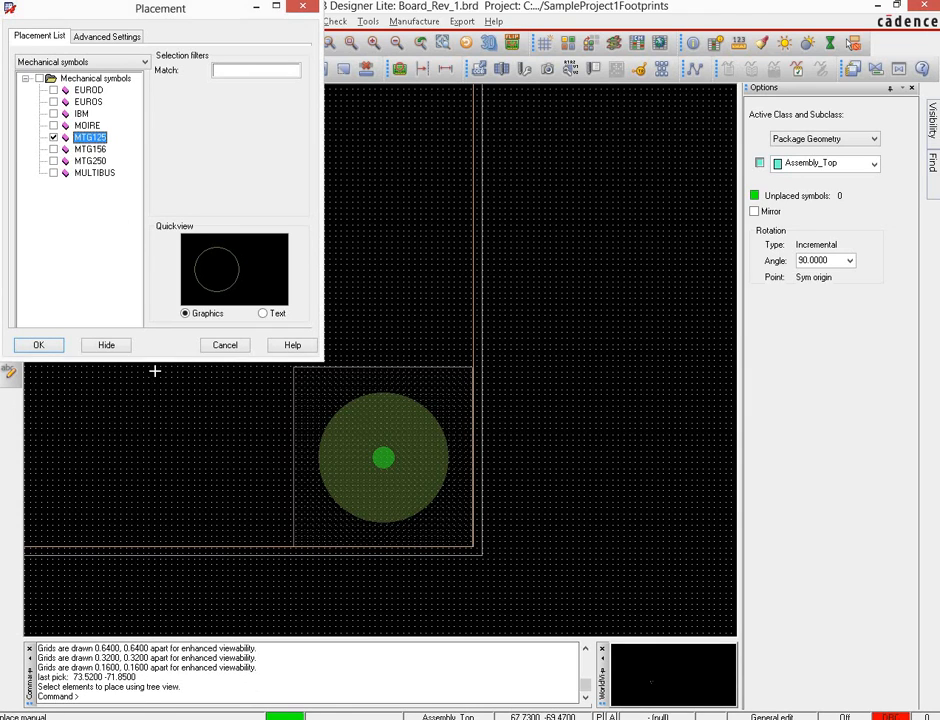
left_click(206, 488)
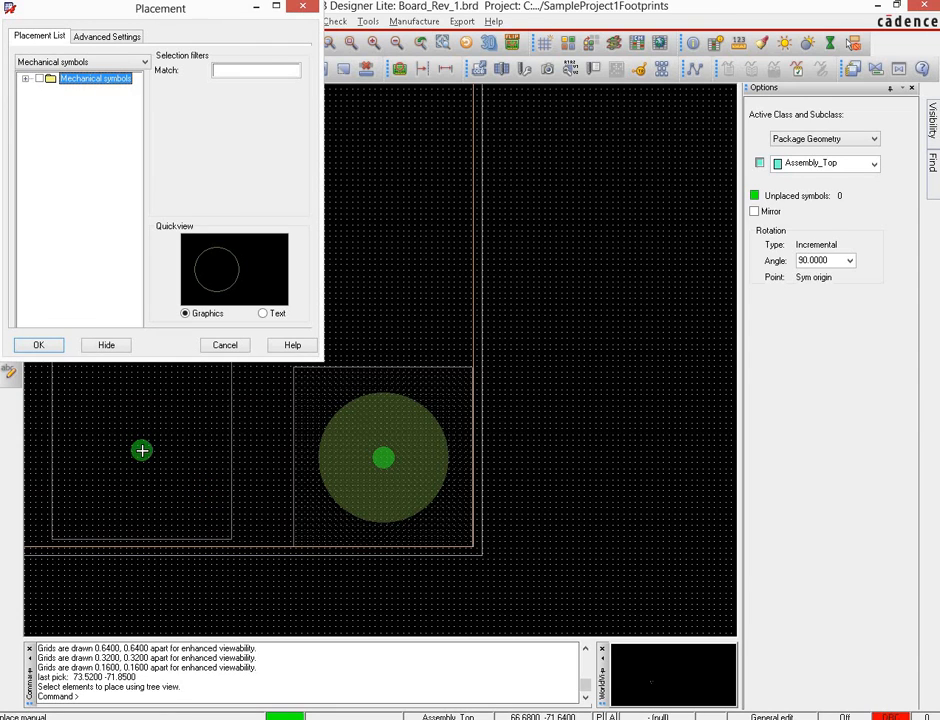
left_click(615, 405)
scroll(615, 407, "down", 4)
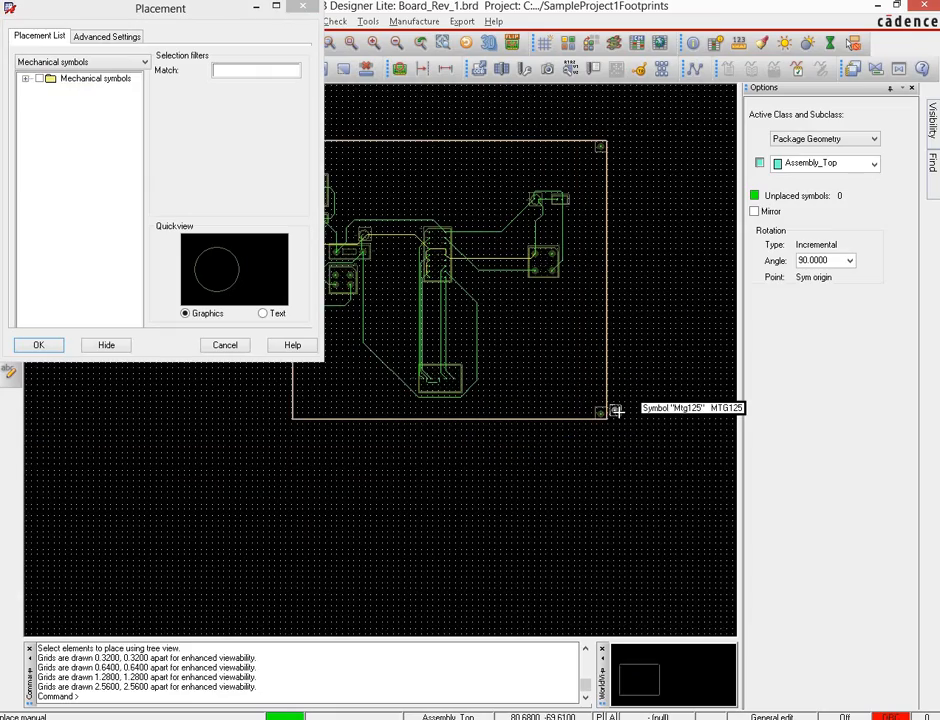
left_click(617, 407)
left_click(616, 409)
scroll(300, 413, "up", 2)
scroll(298, 414, "up", 2)
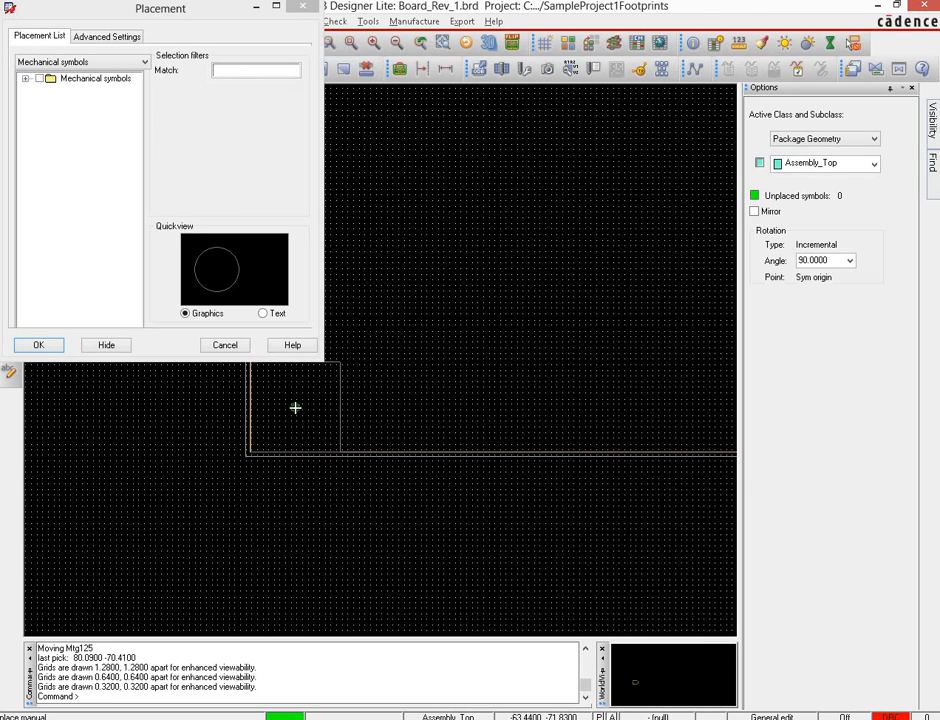
left_click(295, 408)
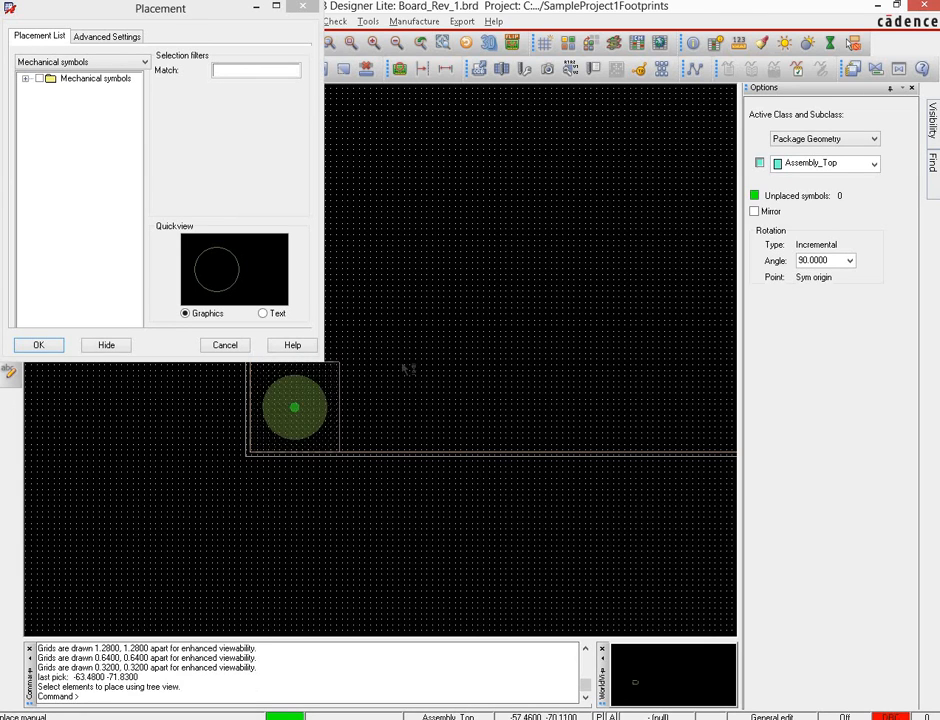
Place a fourth MTG125 mounting hole inside the board beside the lower-left corner hole, at about (-56.41, -69.26).
scroll(409, 373, "up", 4)
scroll(409, 373, "down", 1)
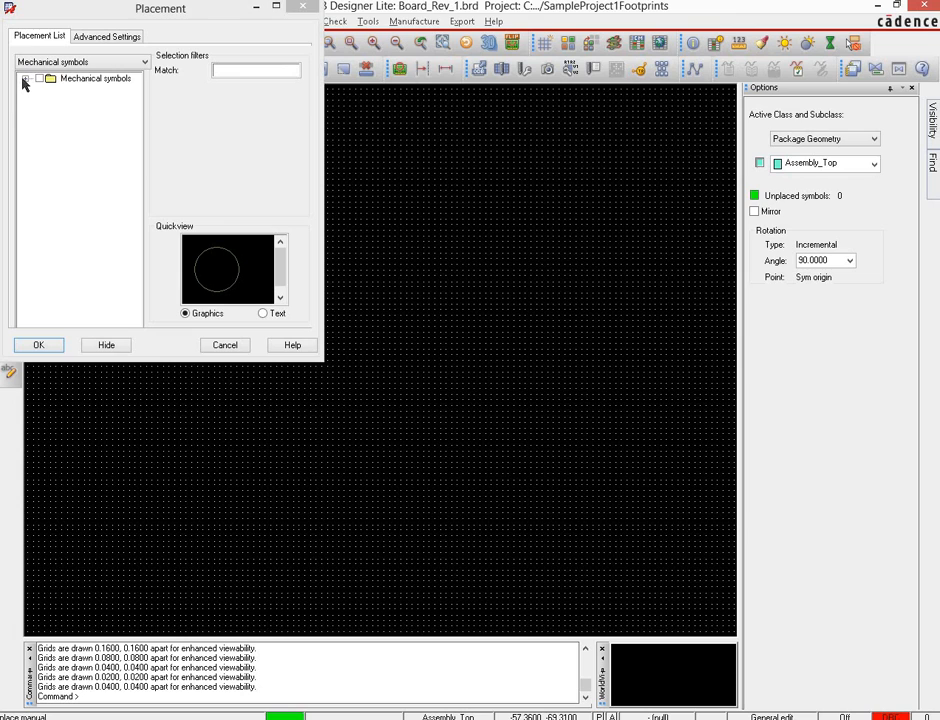
left_click(25, 79)
left_click(54, 138)
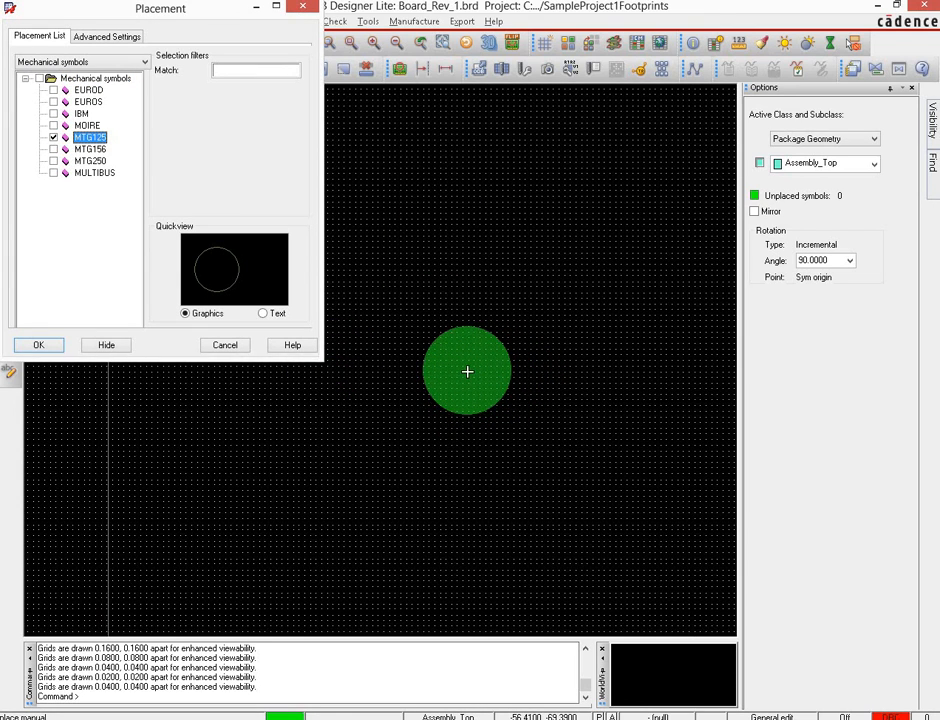
left_click(447, 316)
Move the extra MTG125 hole from beside the lower-left corner into the upper-left corner, inside the keepin lines, at about (-63.46, 49.08).
scroll(446, 320, "down", 5)
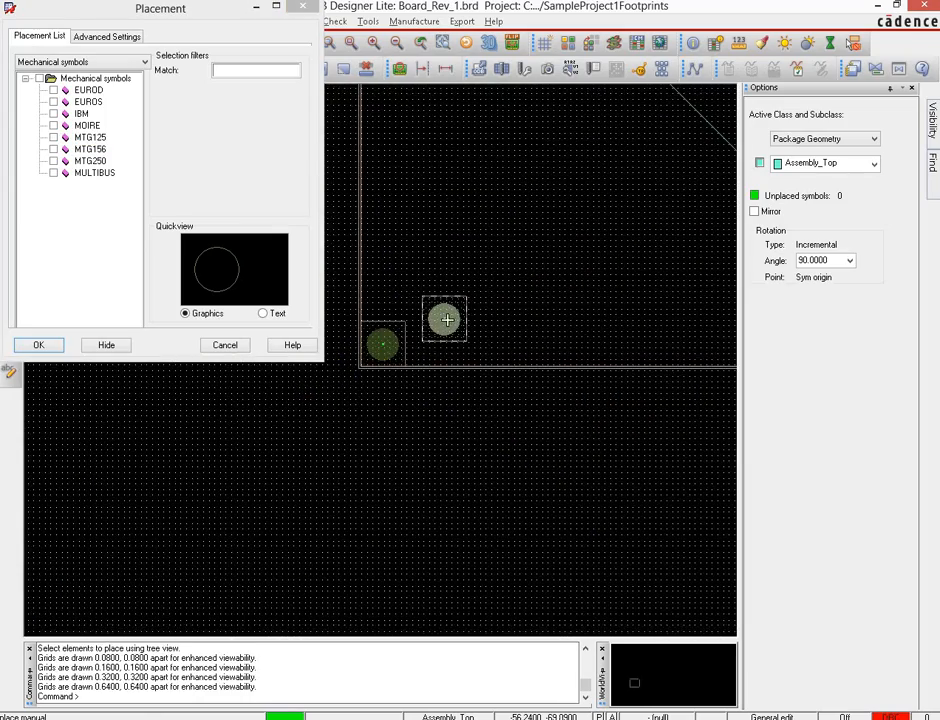
left_click(445, 323)
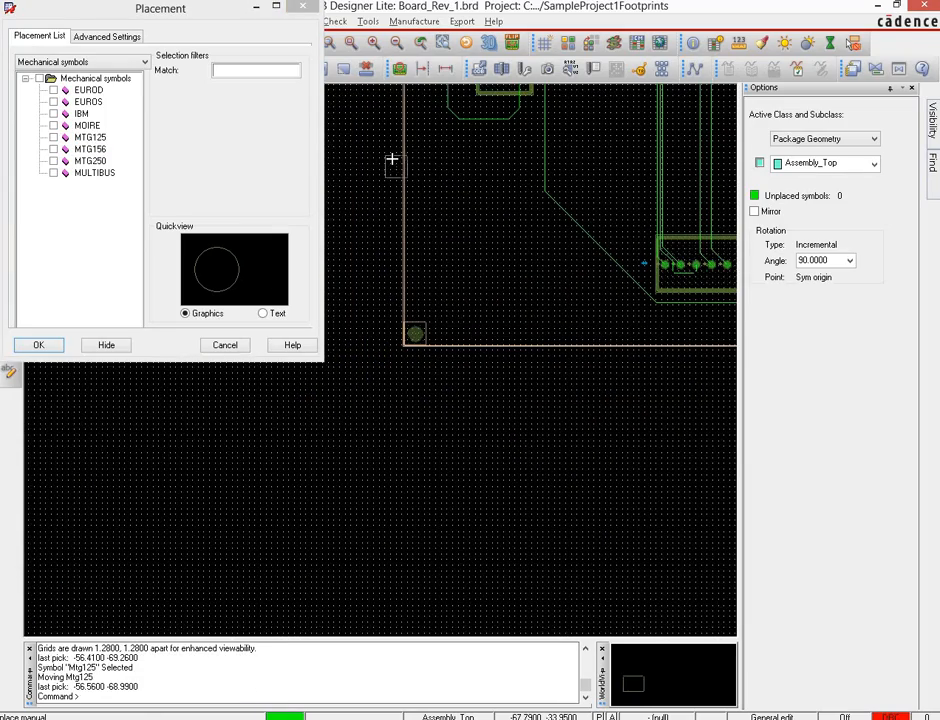
key("Up")
key("Up")
key("Up")
key("Up")
key("Up")
key("Up")
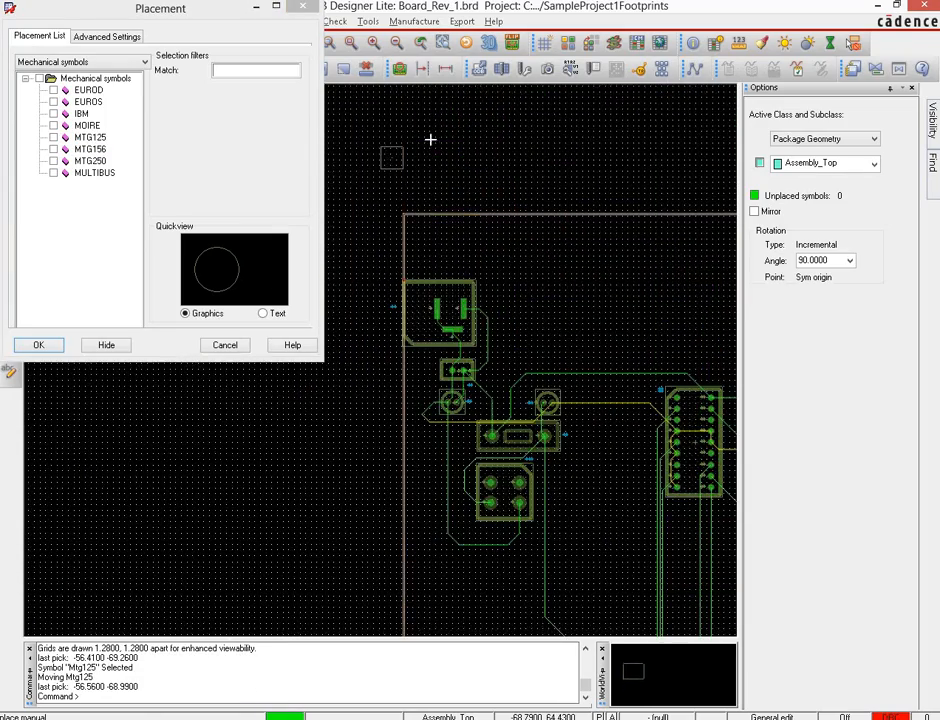
scroll(411, 231, "up", 3)
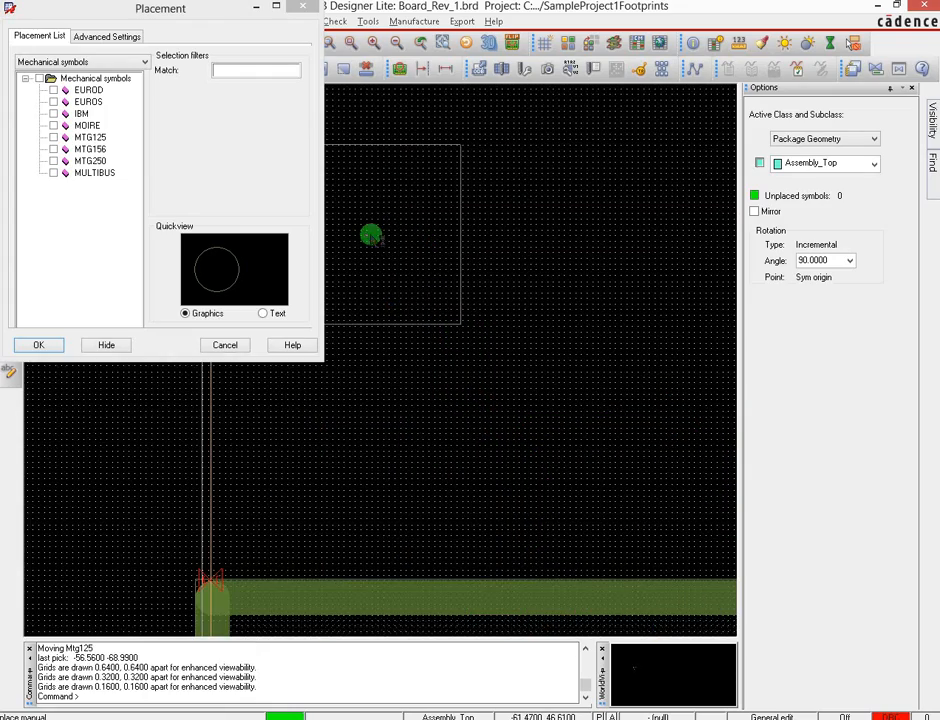
key("Left")
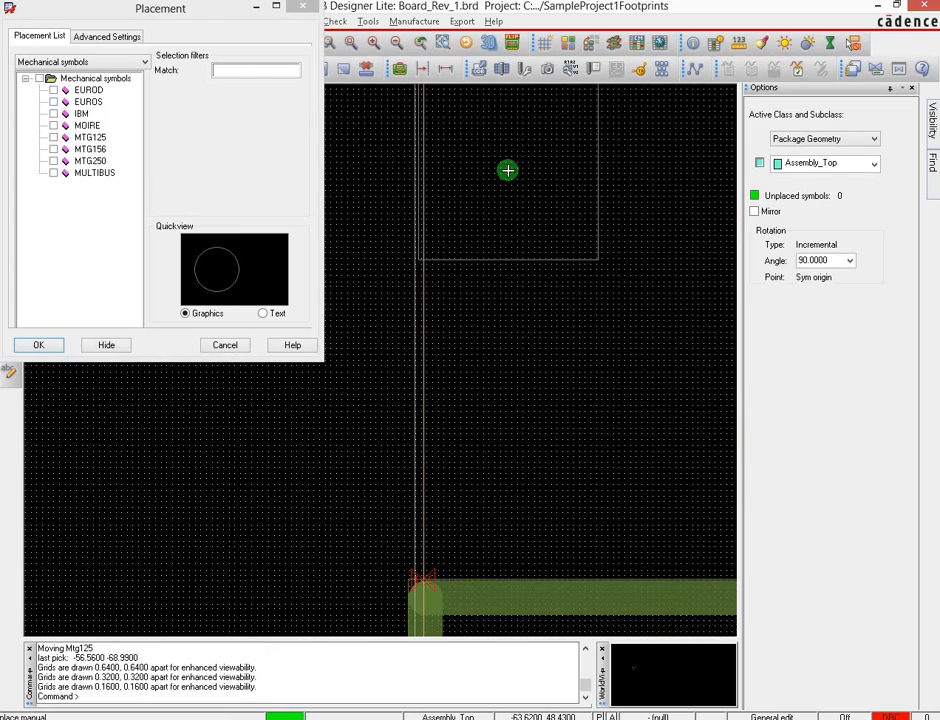
key("Up")
key("Up")
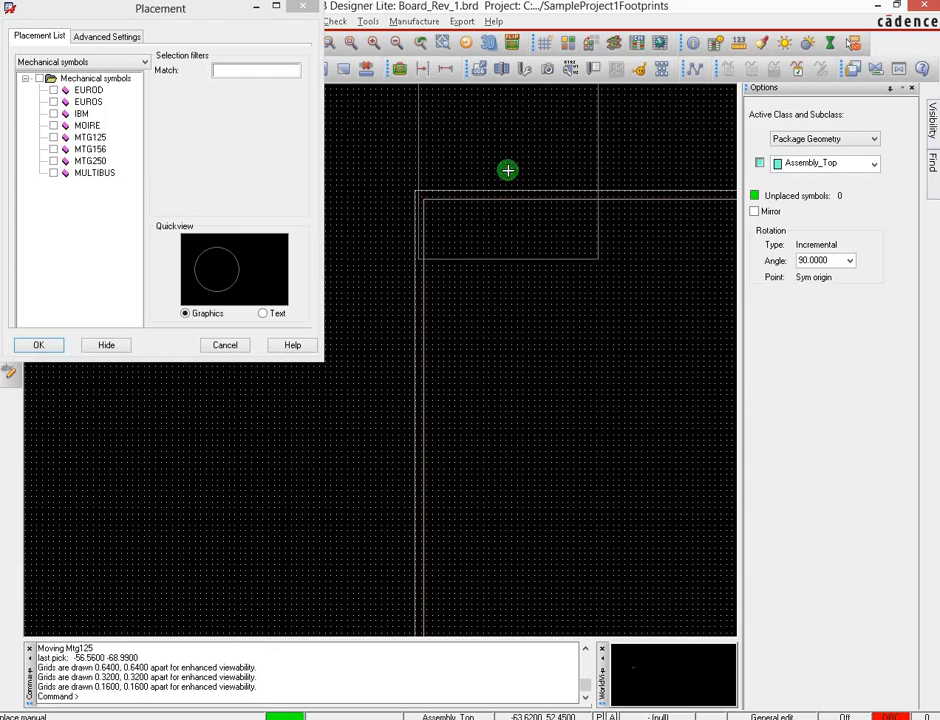
left_click(514, 288)
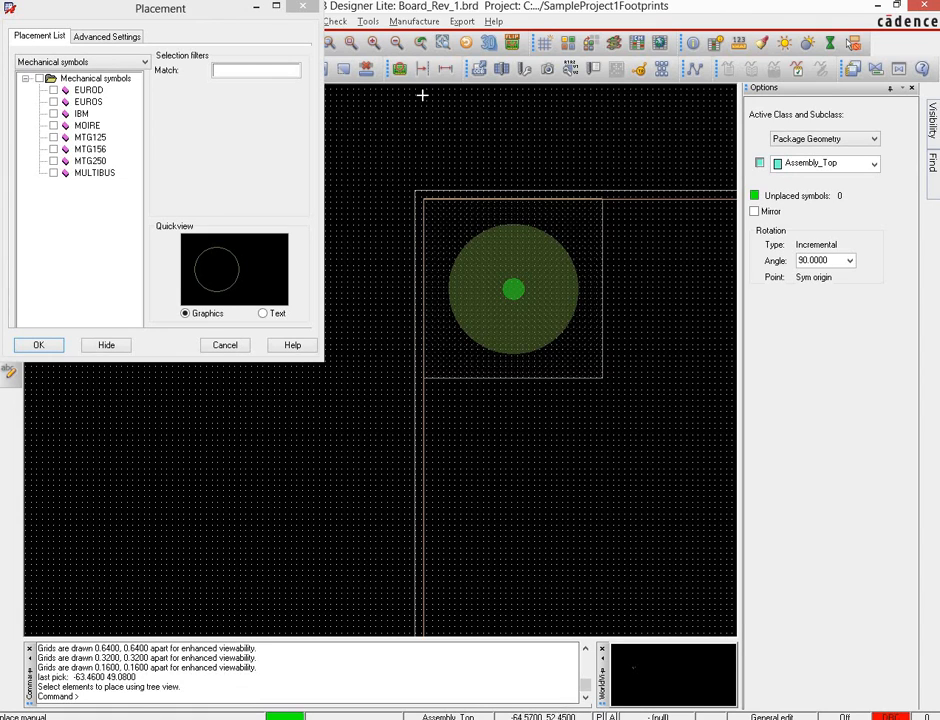
Finish the manual placement and save the board as Board_Rev_1.brd, overwriting the existing file.
left_click(50, 346)
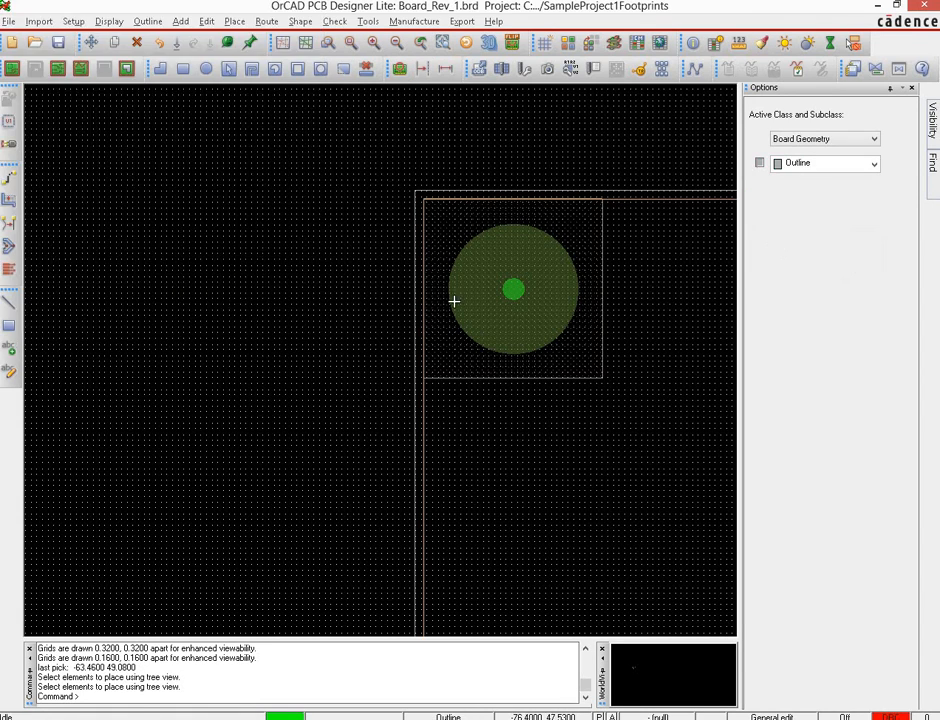
scroll(315, 253, "down", 6)
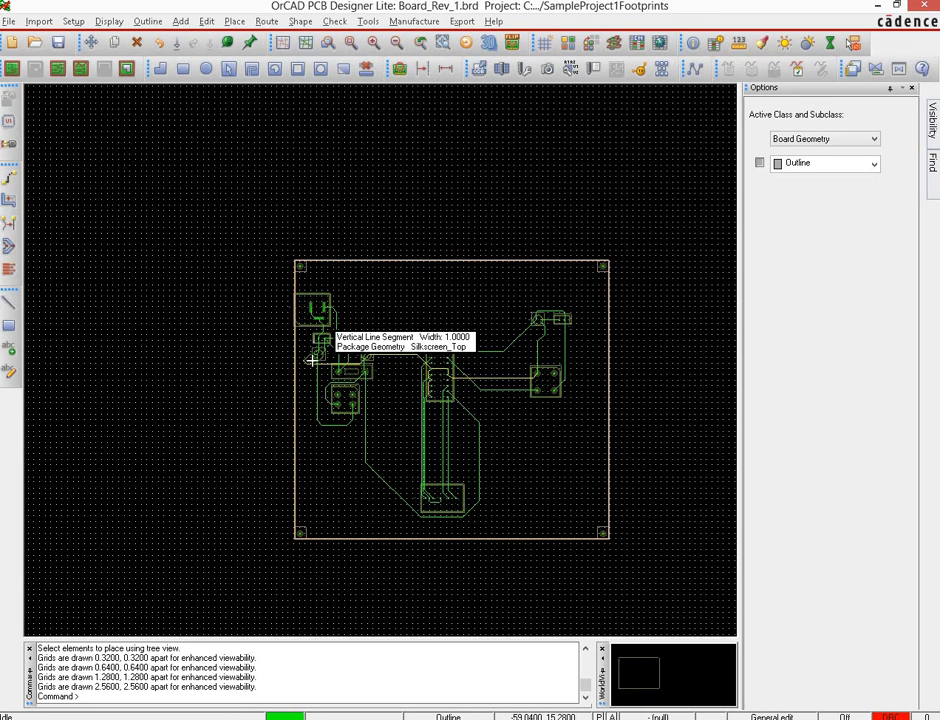
left_click(58, 42)
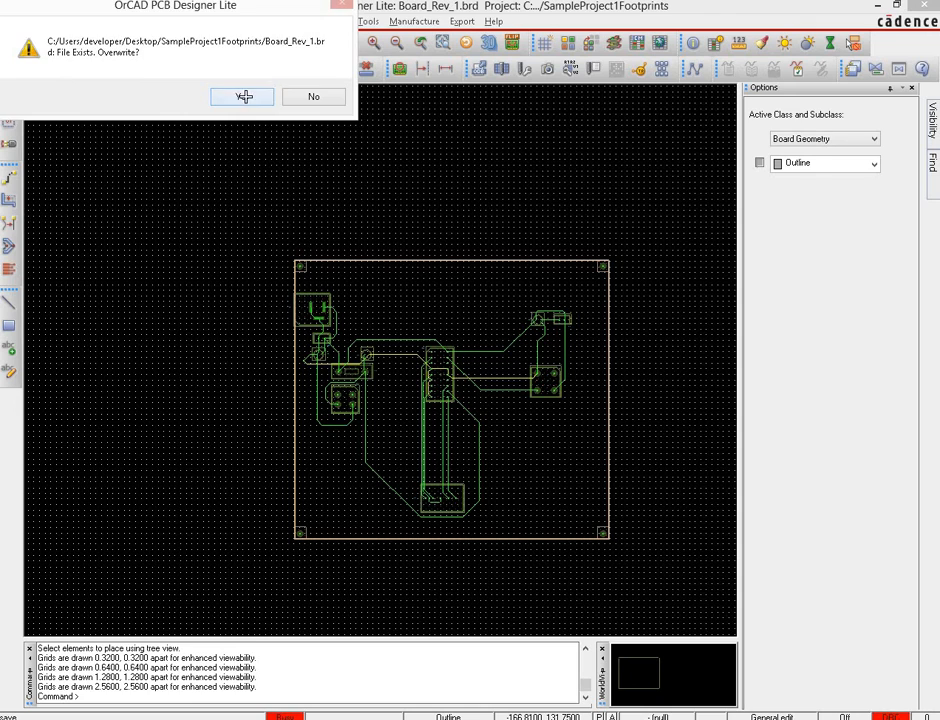
left_click(245, 95)
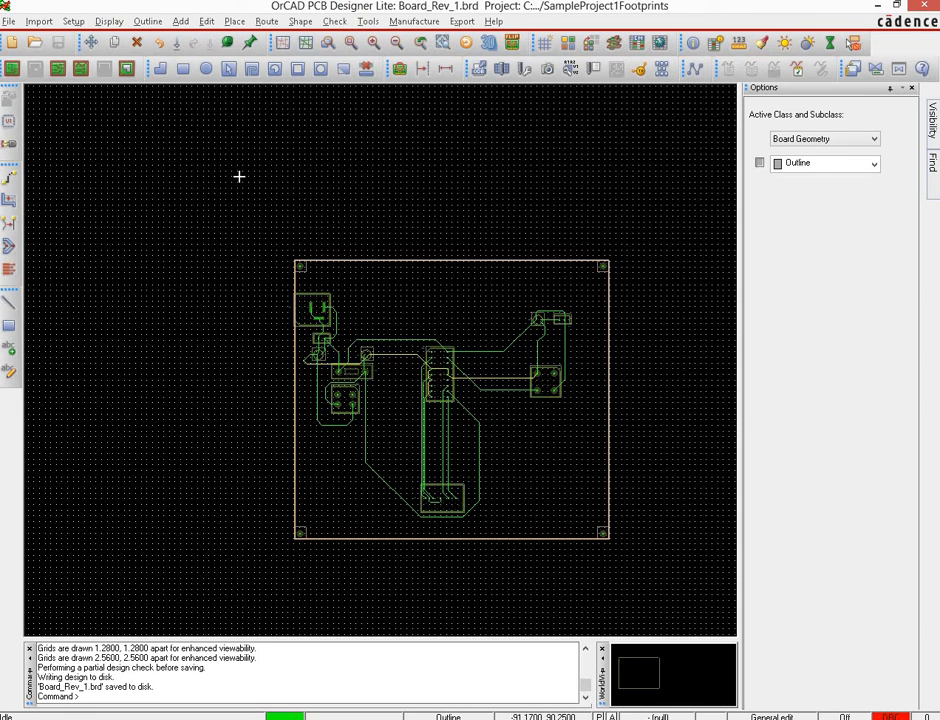